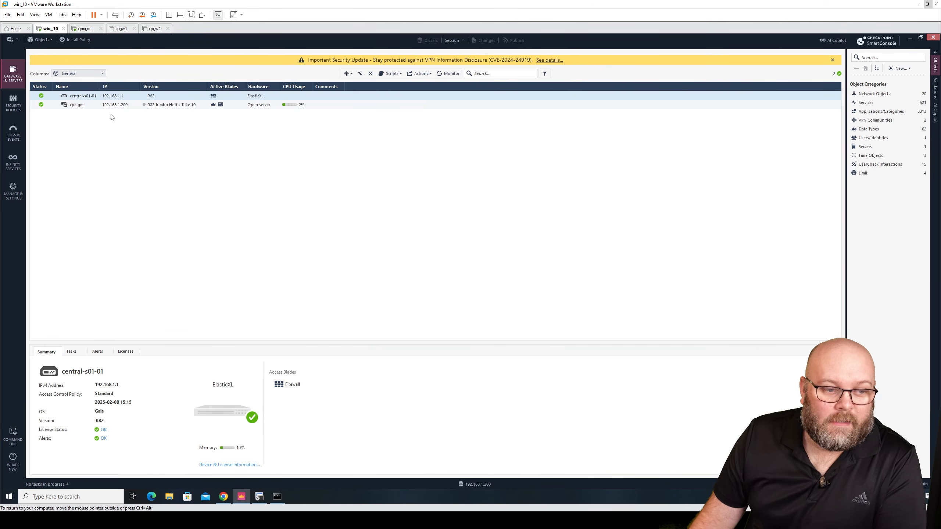
# Examine the central-s01-01 gateway's properties, including its network management interfaces and name, then close the dialog.
pyautogui.doubleClick(97, 97)
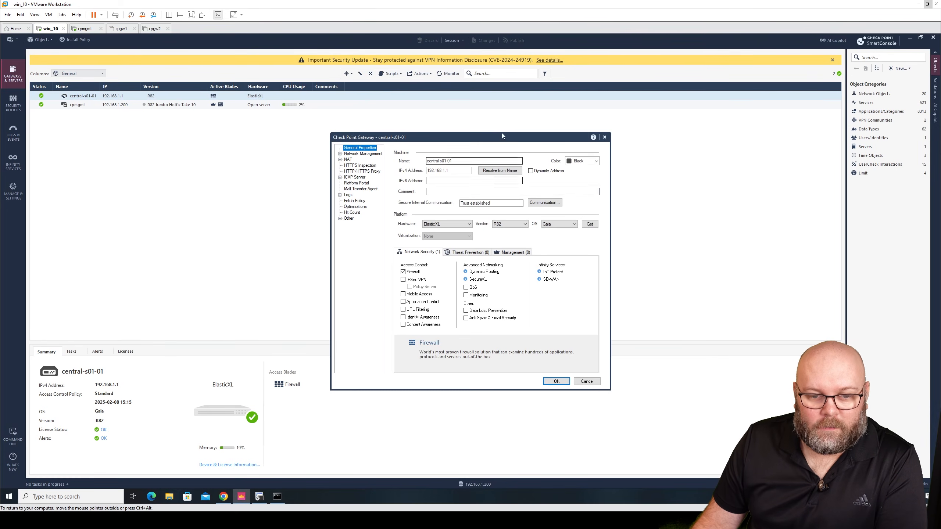
pyautogui.click(365, 154)
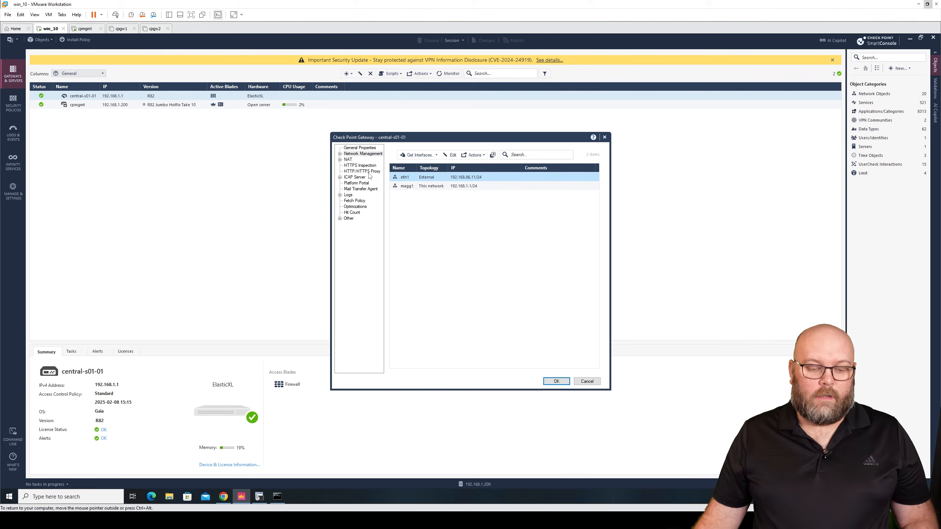
pyautogui.click(359, 148)
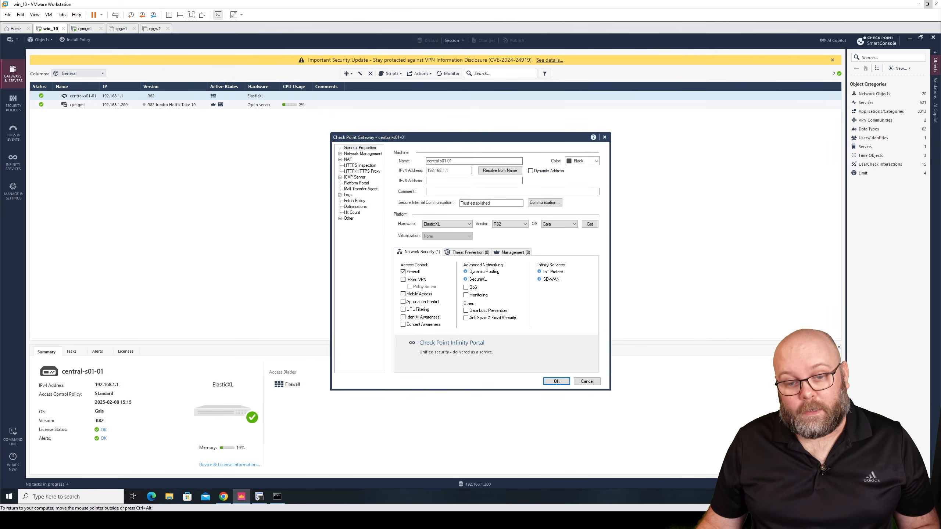
pyautogui.moveTo(434, 161); pyautogui.dragTo(467, 160)
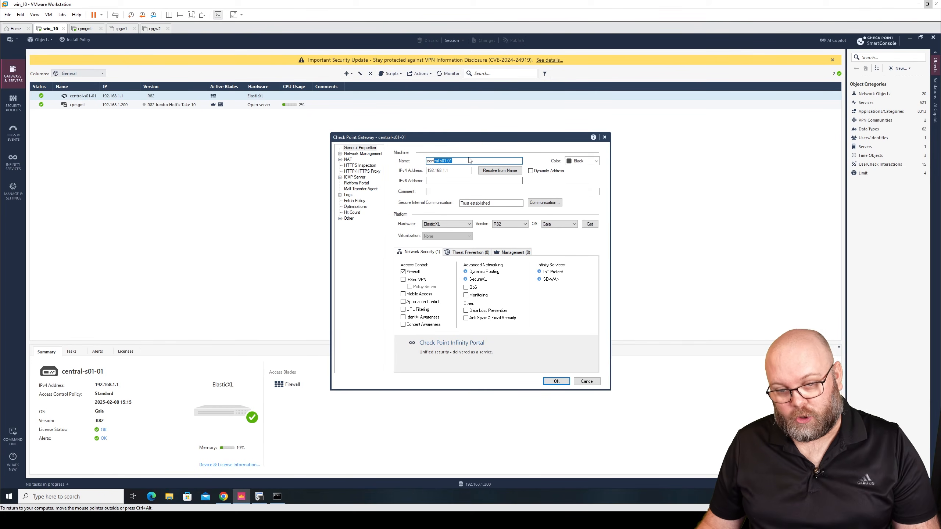
pyautogui.click(453, 161)
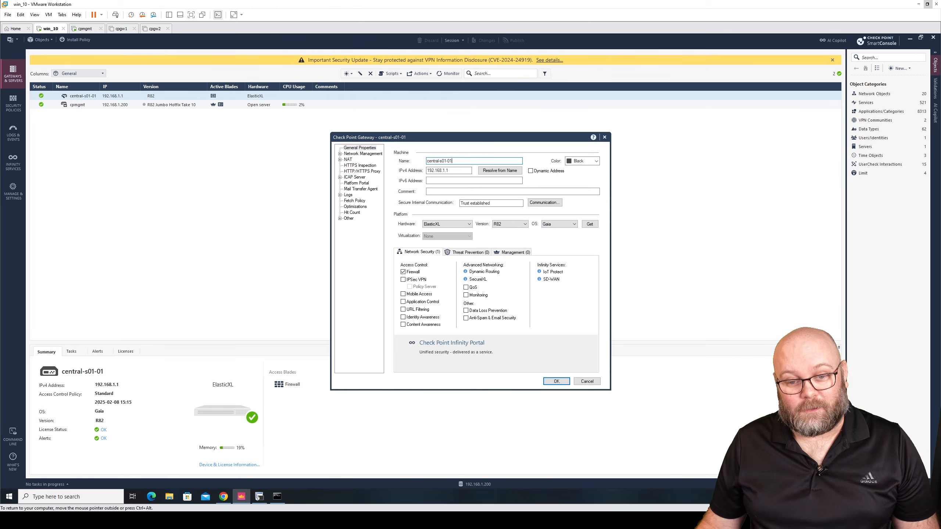
pyautogui.moveTo(452, 161); pyautogui.dragTo(442, 161)
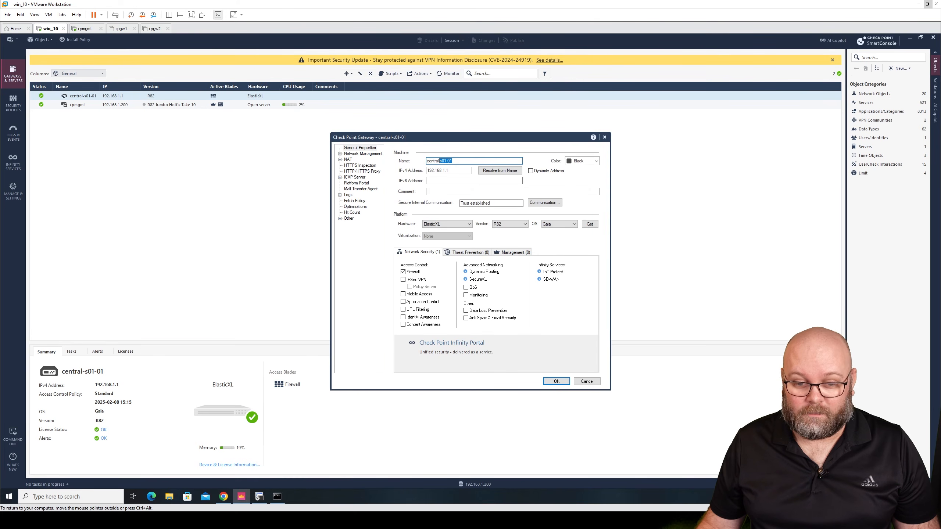
pyautogui.moveTo(427, 161); pyautogui.dragTo(439, 161)
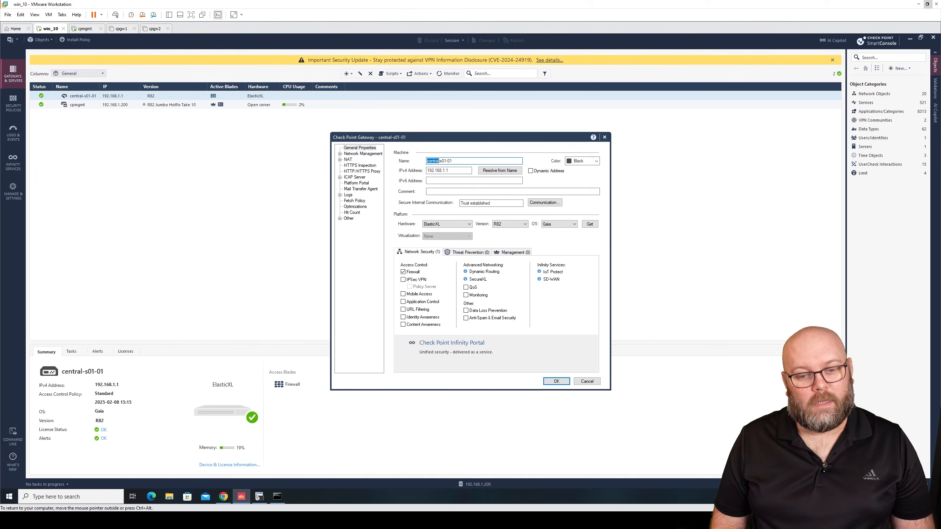
pyautogui.moveTo(453, 161); pyautogui.dragTo(441, 161)
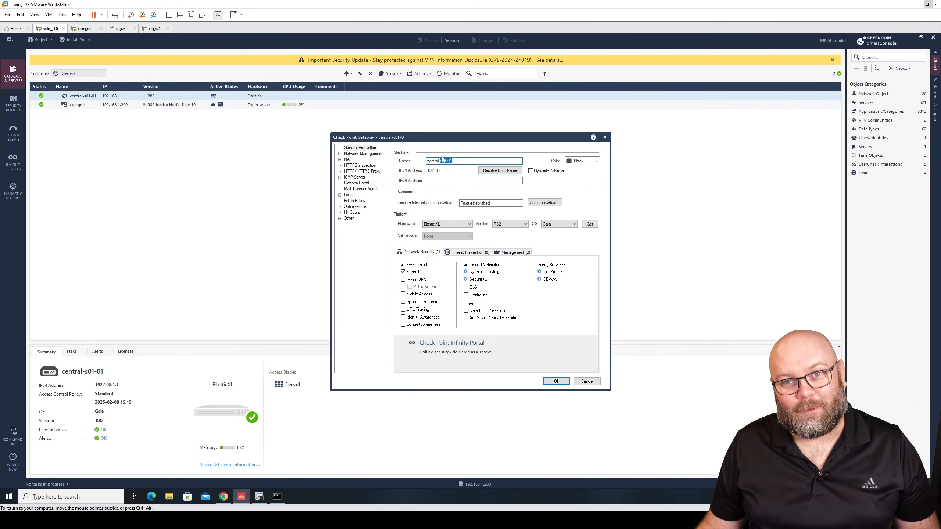
pyautogui.click(605, 138)
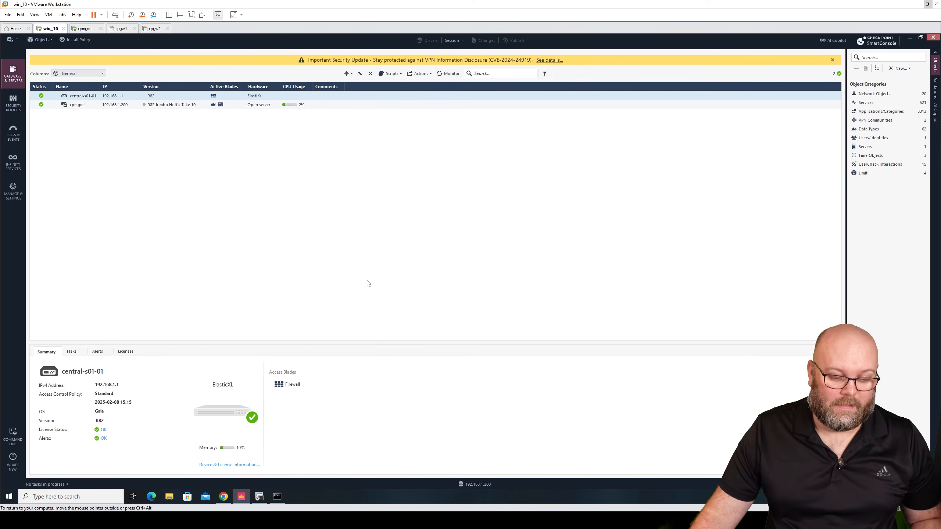
# Switch to the browser and log in to the Gaia Portal as admin with the account password.
pyautogui.click(224, 497)
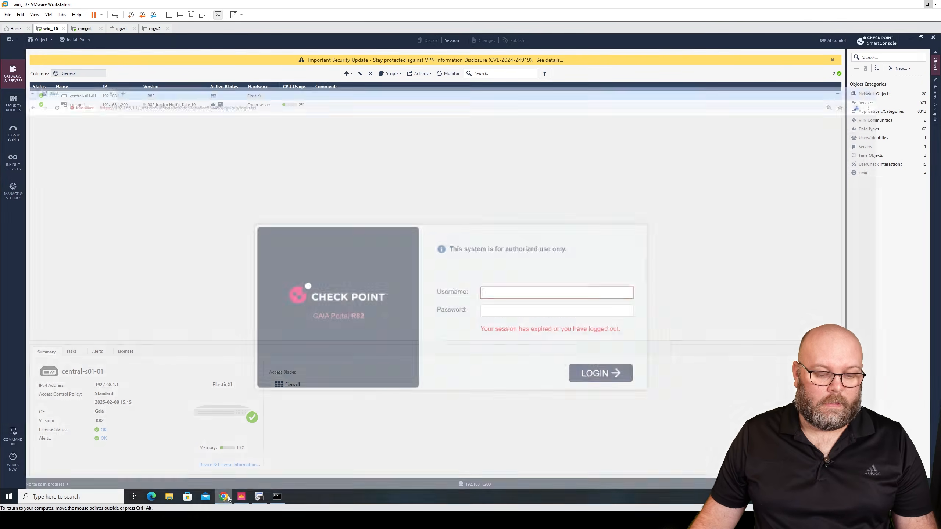
pyautogui.write('admin')
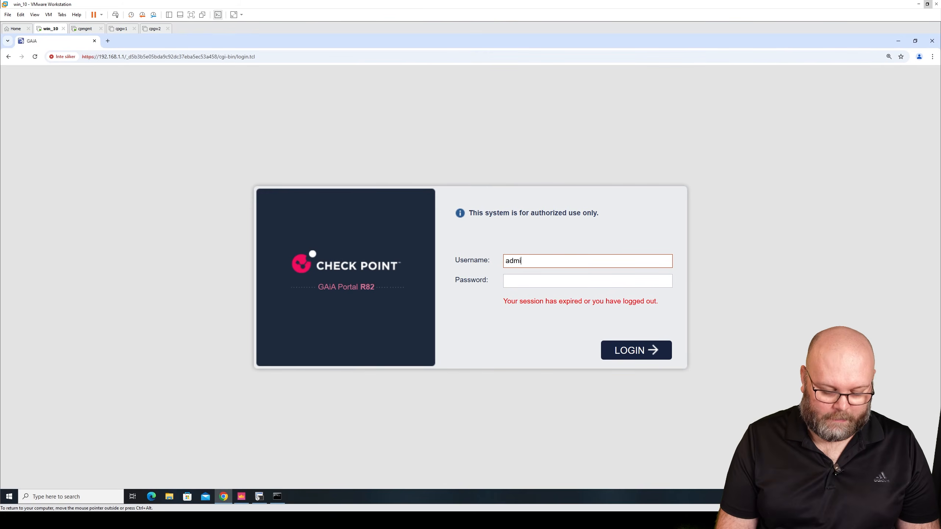
pyautogui.press('Tab')
pyautogui.write('******')
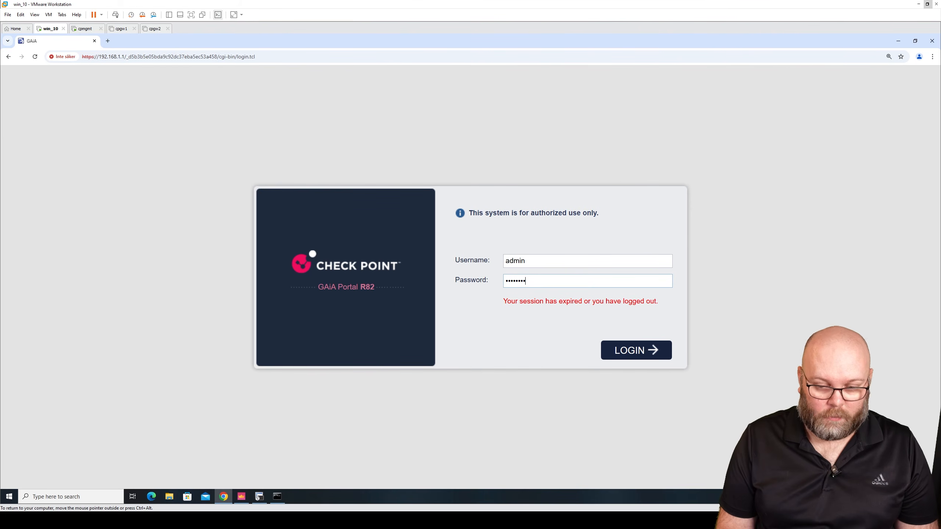
pyautogui.press('Return')
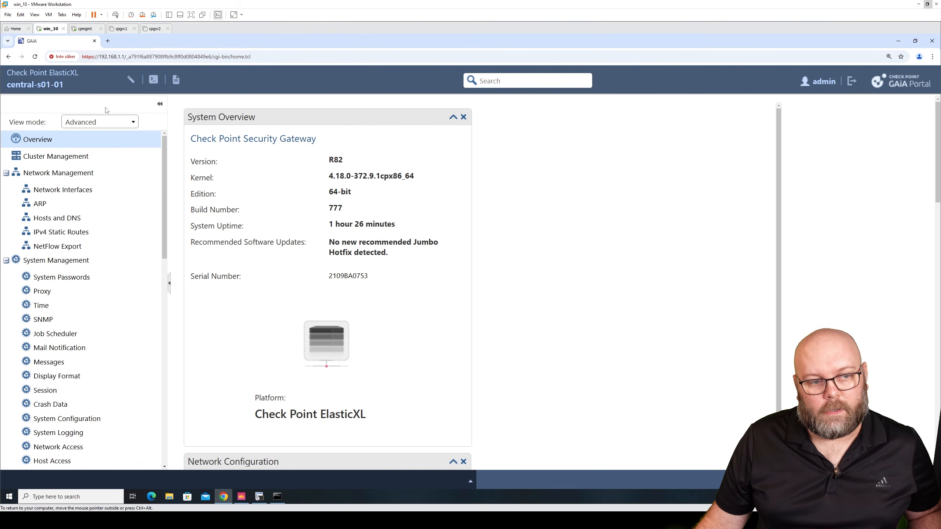
# Open the gateway's Network Interfaces page and select the eth1 interface.
pyautogui.click(107, 124)
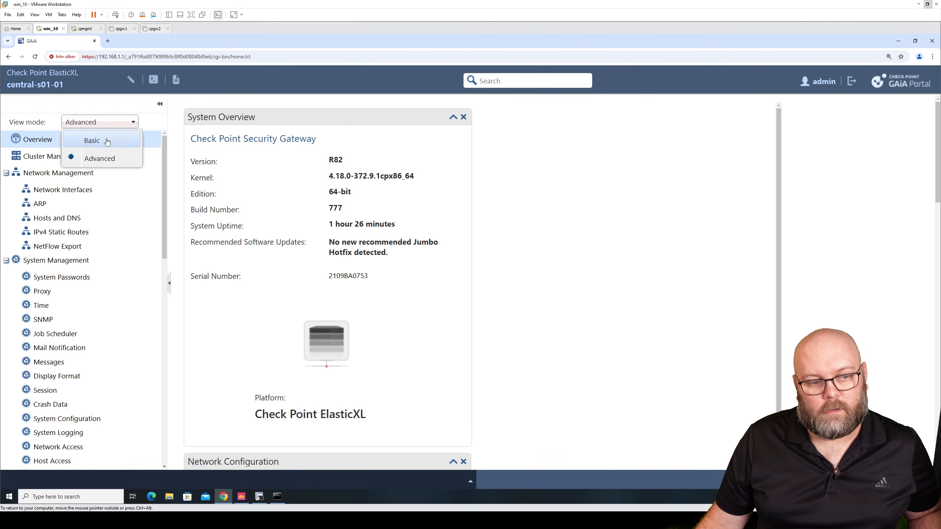
pyautogui.click(483, 195)
pyautogui.scroll(-4, 387, 208)
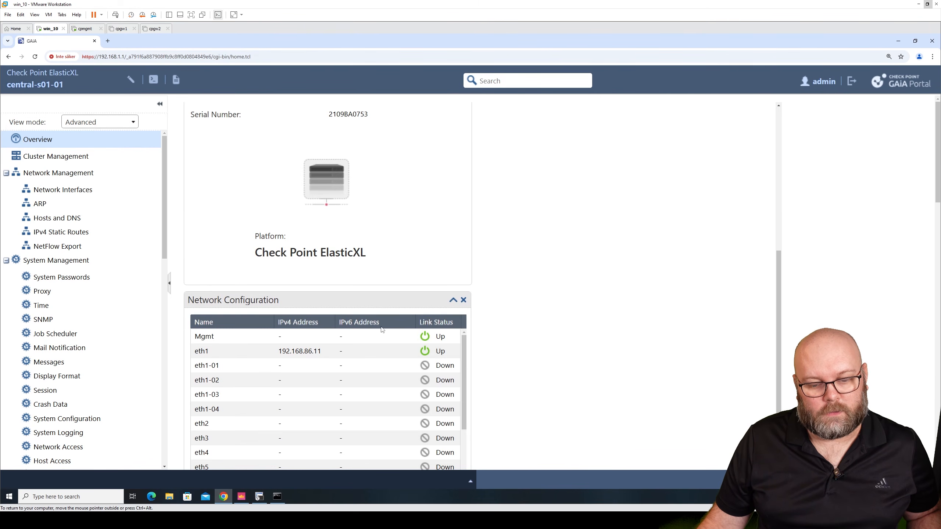
pyautogui.click(441, 358)
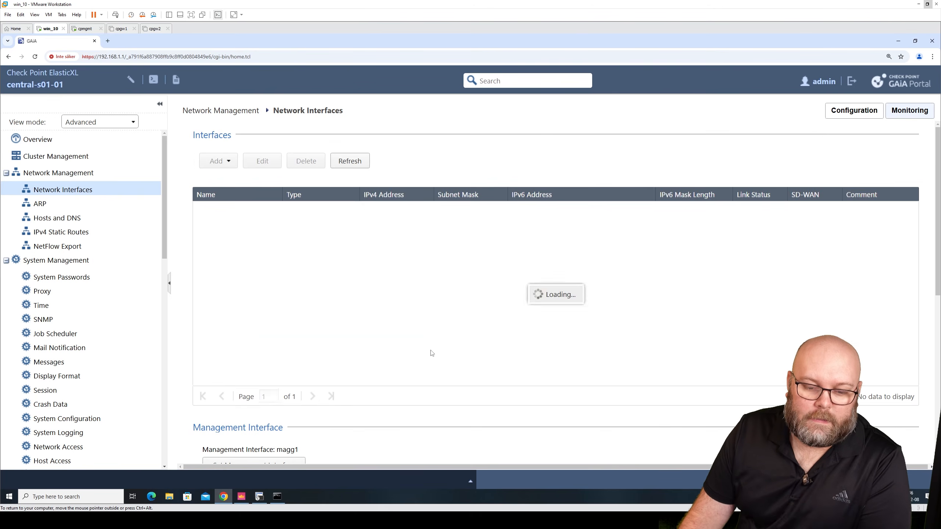
pyautogui.click(233, 223)
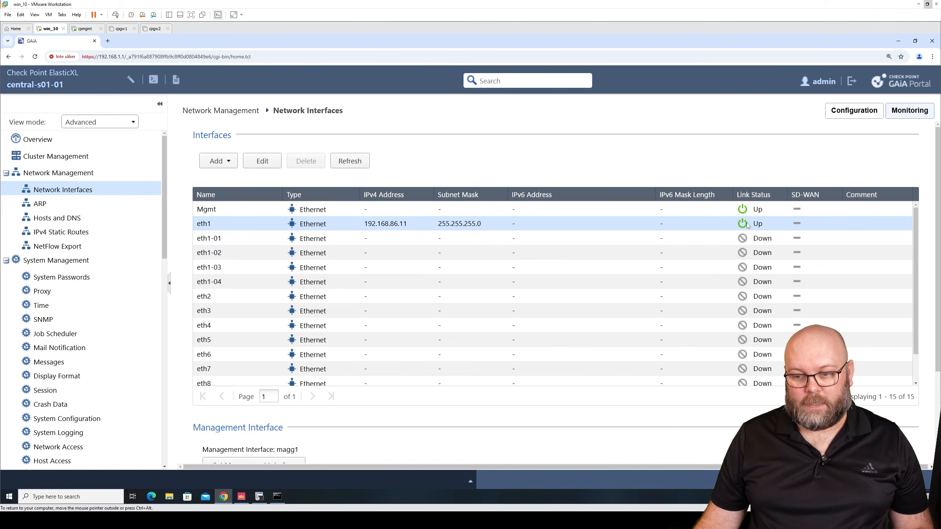
# Open Cluster Management and select the central-s01-01 cluster member.
pyautogui.click(122, 159)
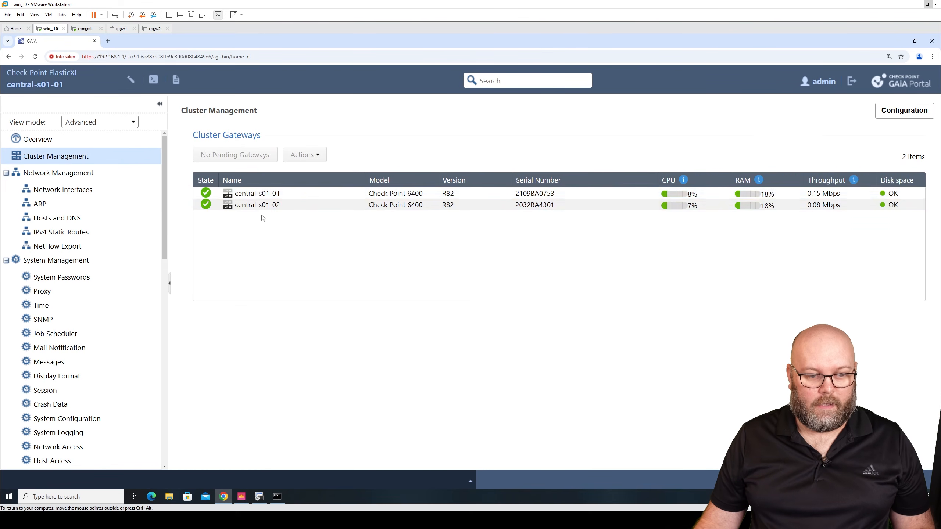
pyautogui.click(236, 196)
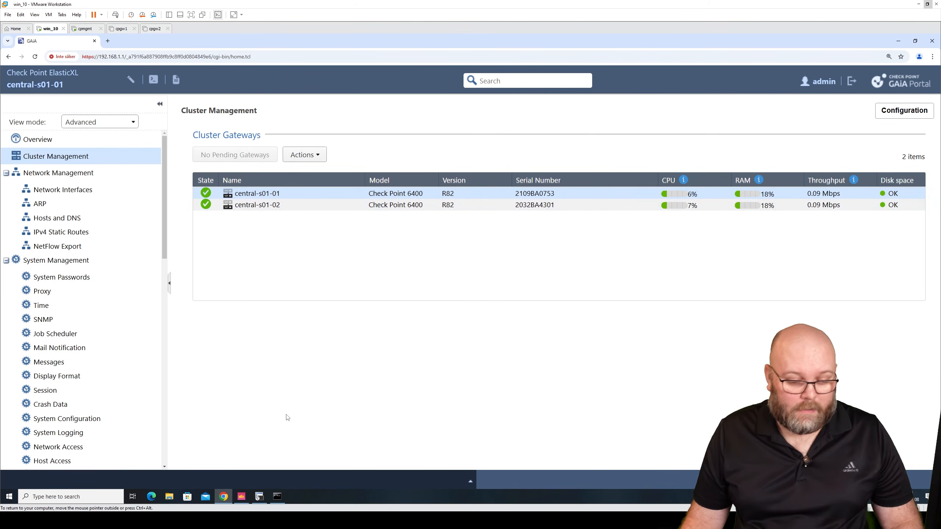
# Switch to SecureCRT and open an SSH session to cp_gw1, logging in as admin with the account password.
pyautogui.click(260, 496)
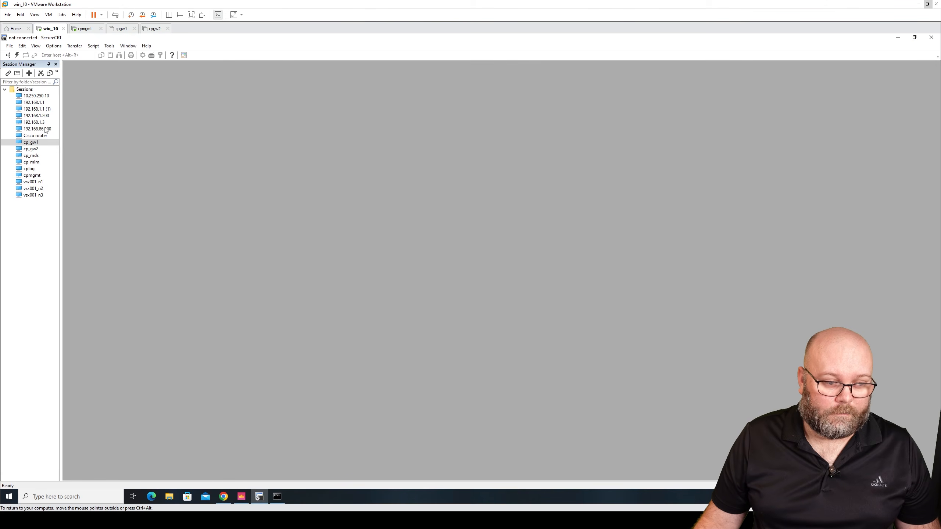
pyautogui.doubleClick(33, 142)
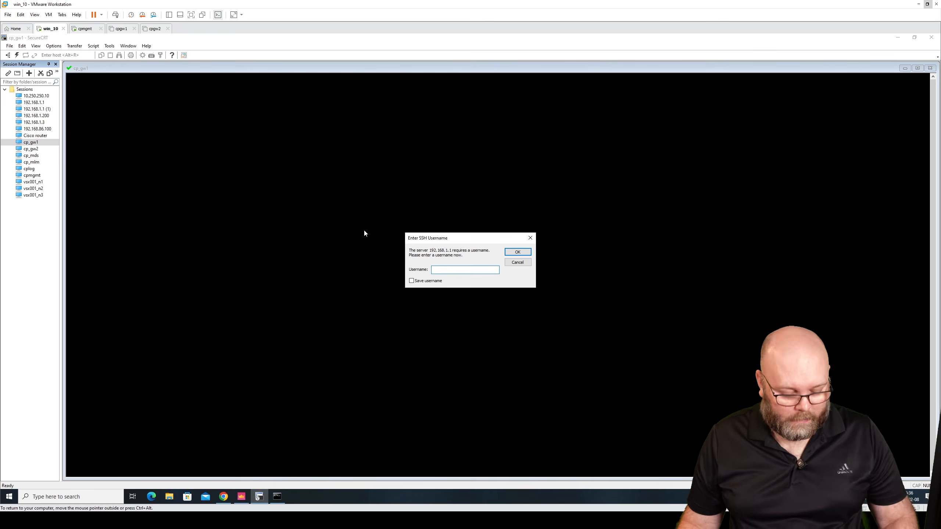
pyautogui.write('admin')
pyautogui.press('Tab')
pyautogui.press('Return')
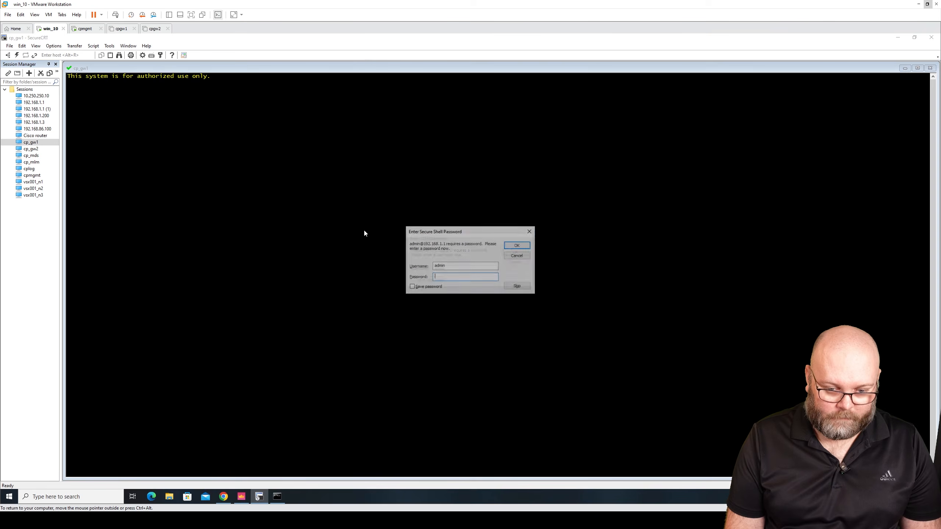
pyautogui.write('******')
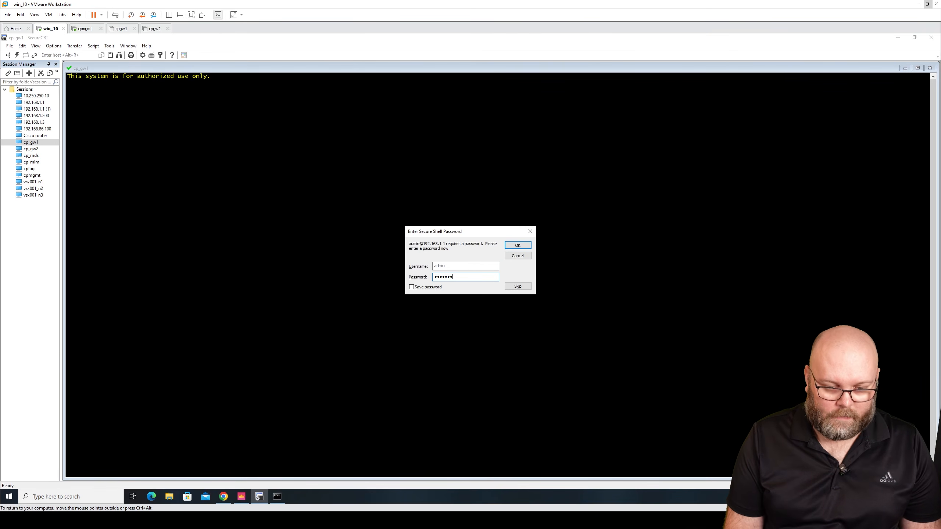
pyautogui.write('*')
pyautogui.press('Return')
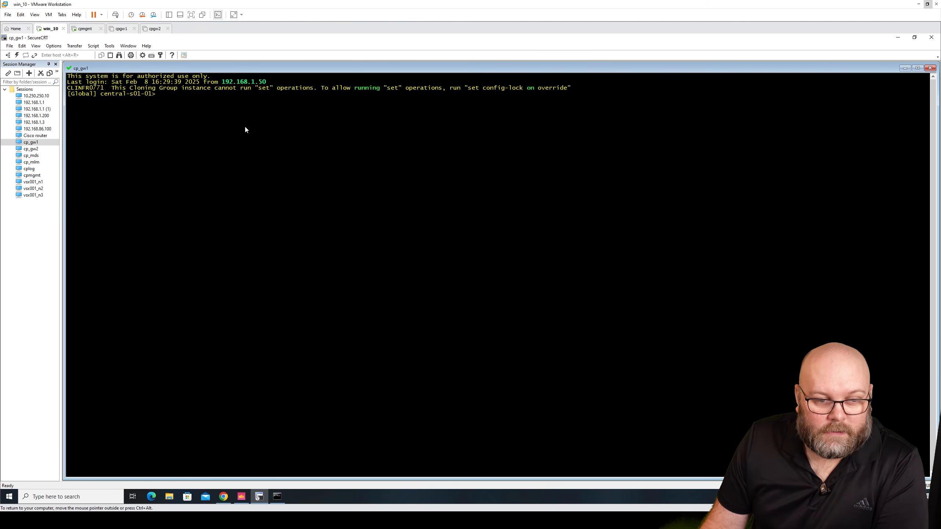
# Run the insights command on the gateway.
pyautogui.write('insight')
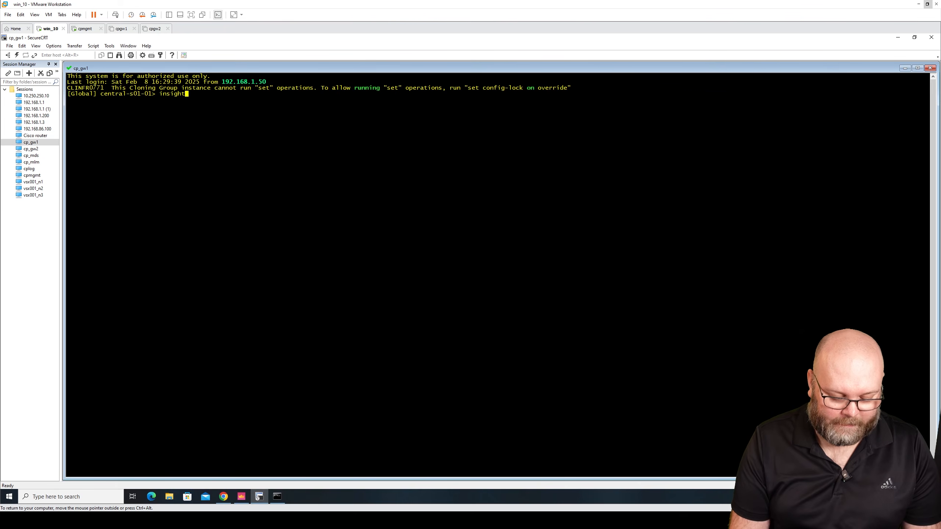
pyautogui.write('s')
pyautogui.press('Return')
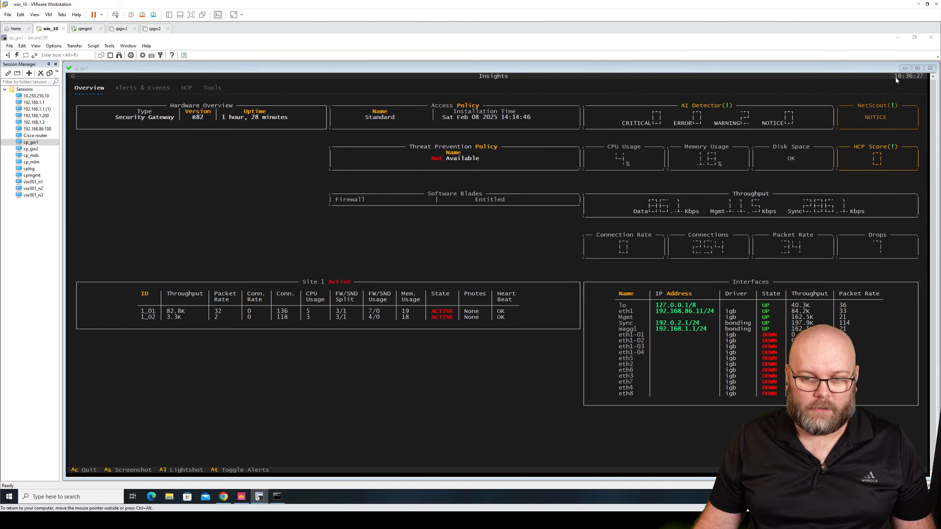
# Close the SSH session and review the insights terminal size requirements in the R82 Scalable Platforms Administration Guide.
pyautogui.click(931, 68)
pyautogui.click(482, 279)
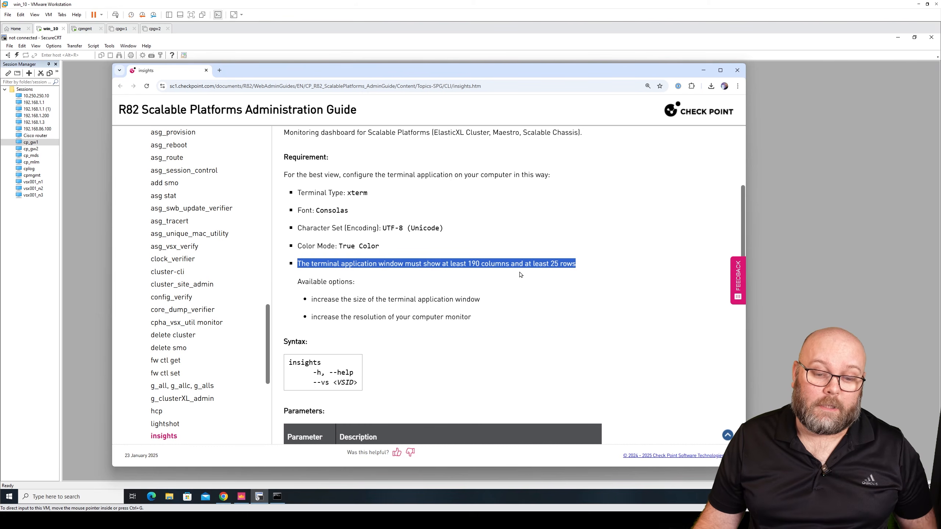
pyautogui.click(555, 264)
pyautogui.moveTo(469, 263); pyautogui.dragTo(568, 262)
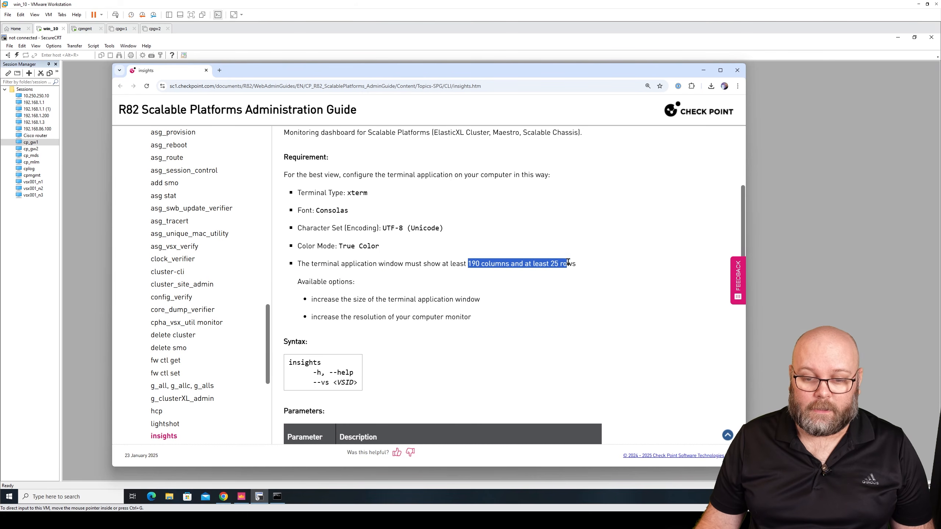
pyautogui.click(592, 269)
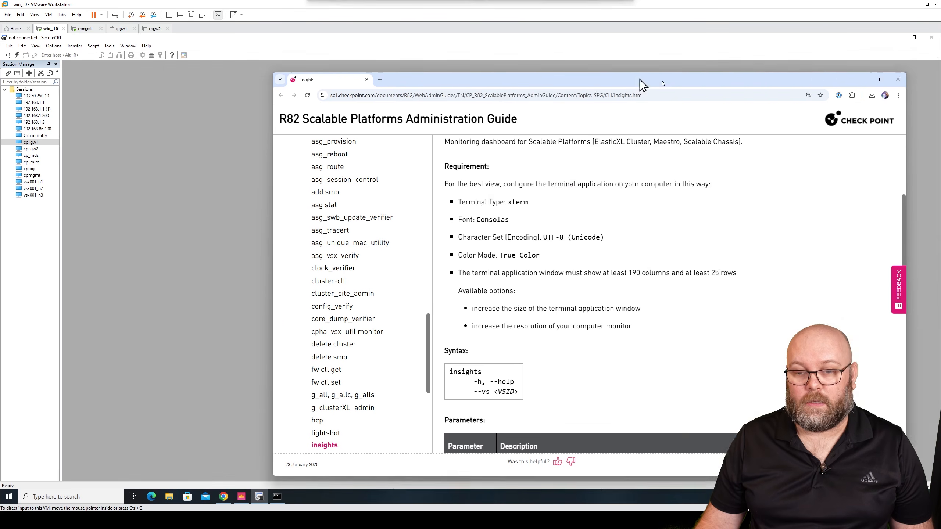
pyautogui.click(704, 70)
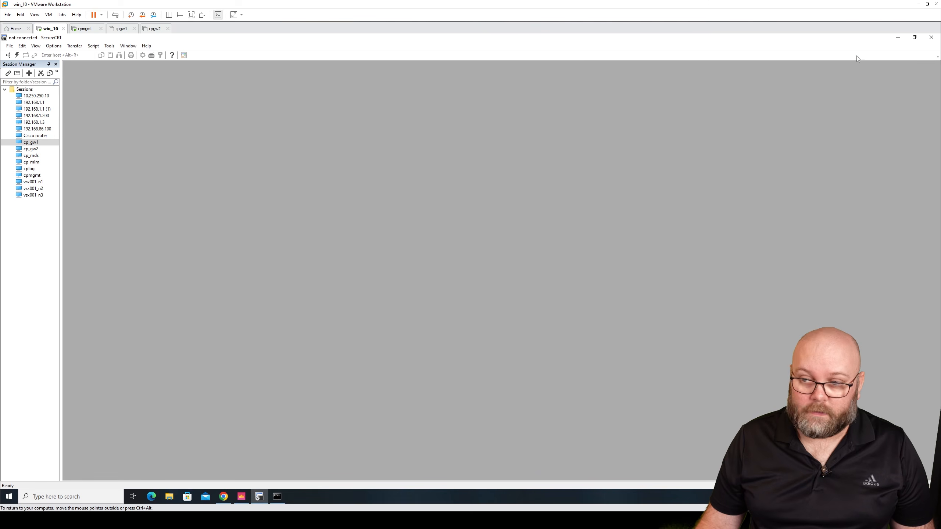
# Minimize the open windows to the desktop and launch PuTTY.
pyautogui.click(897, 38)
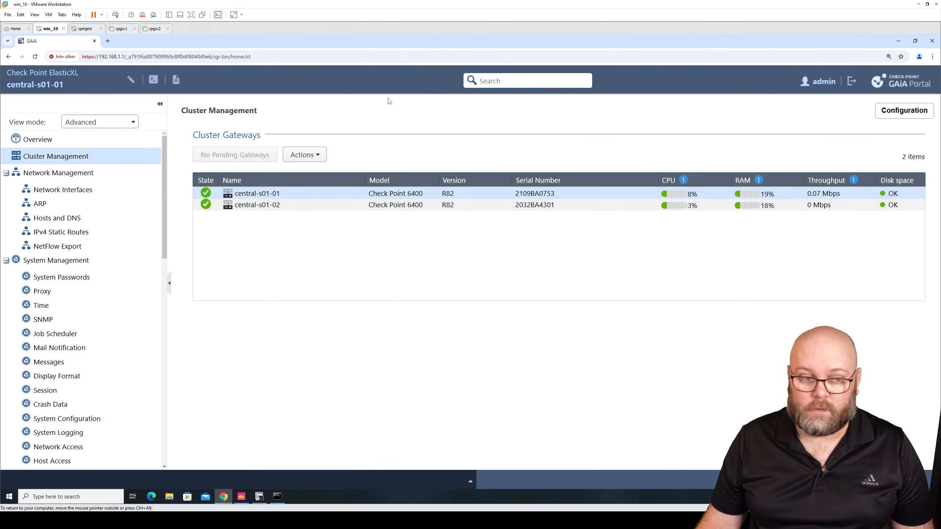
pyautogui.click(897, 41)
pyautogui.click(911, 38)
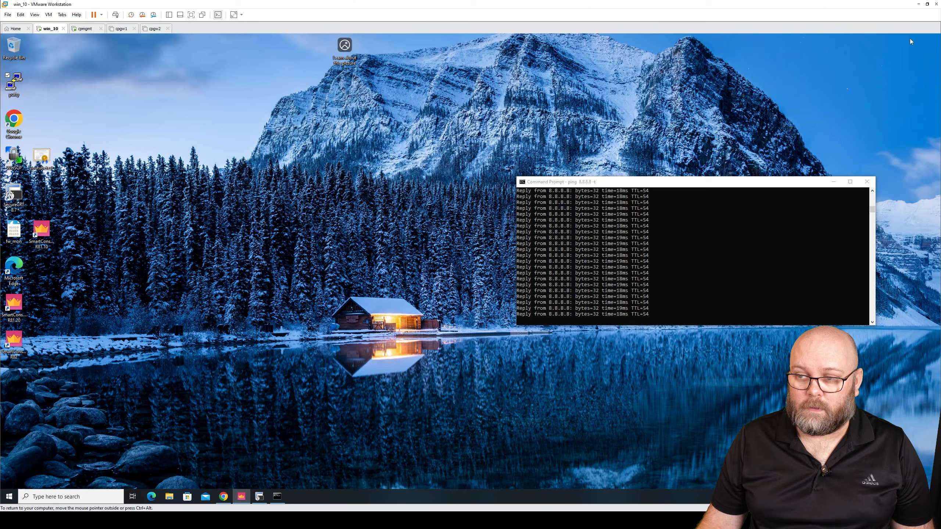
pyautogui.doubleClick(14, 86)
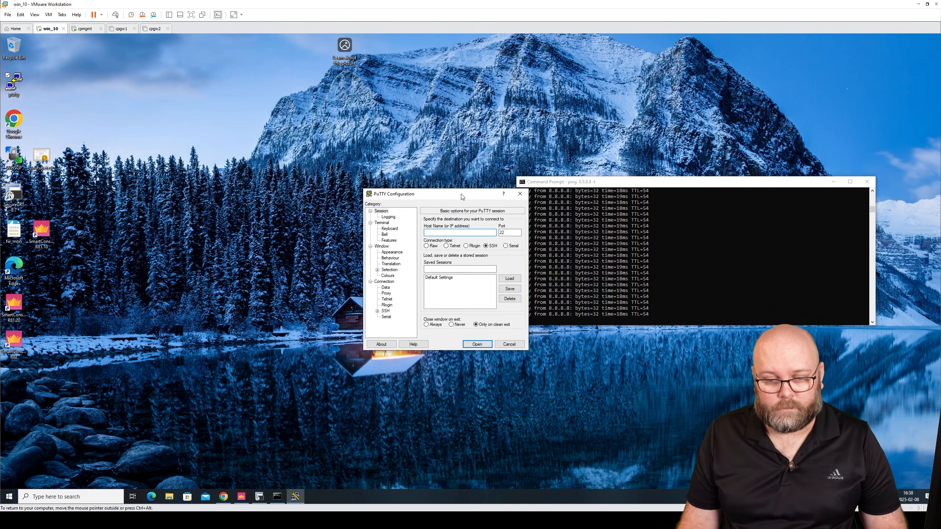
pyautogui.moveTo(462, 196); pyautogui.dragTo(378, 218)
# Stop and restart the continuous ping to 8.8.8.8 in the Command Prompt.
pyautogui.click(681, 287)
pyautogui.hotkey('ctrl', 'c')
pyautogui.press('Return')
pyautogui.press('Up')
pyautogui.press('Return')
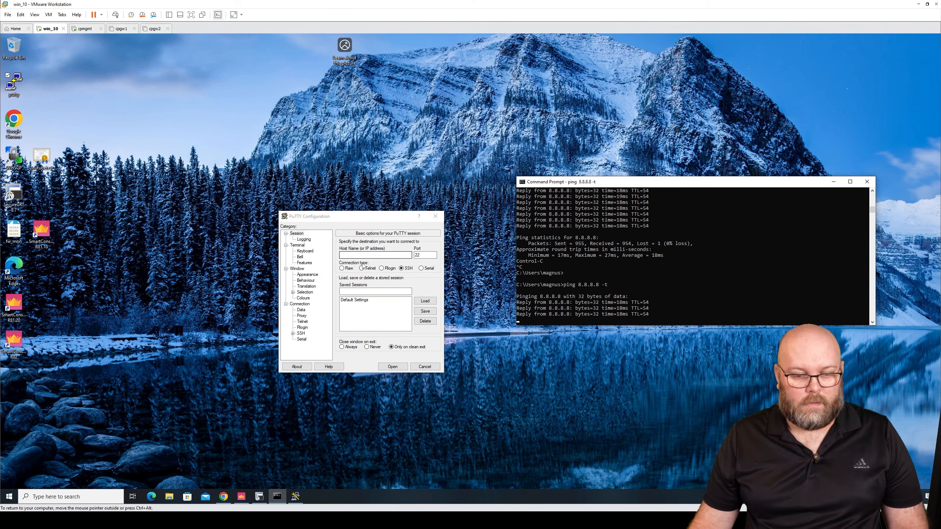
# Open a PuTTY SSH session to 192.168.1.1 with the window set to 200 columns and 50 rows.
pyautogui.click(370, 255)
pyautogui.write('192')
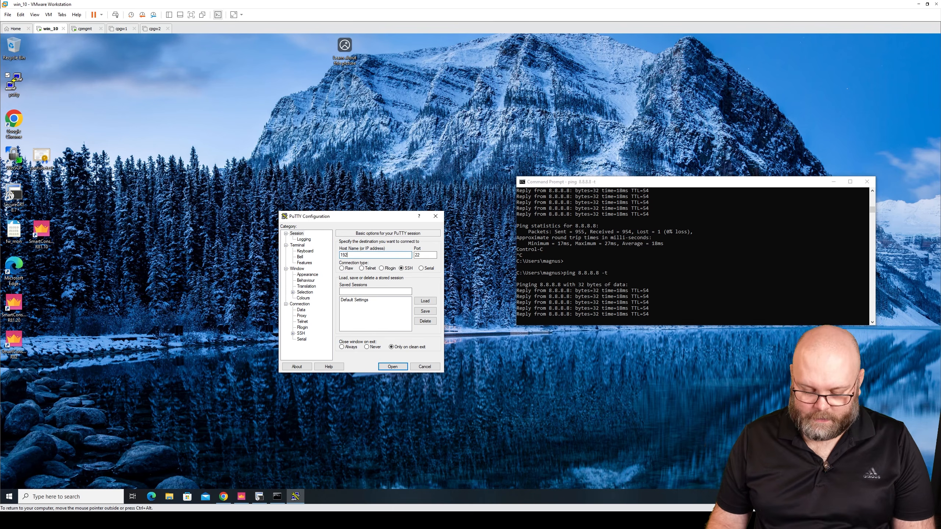
pyautogui.write('.168.1.1')
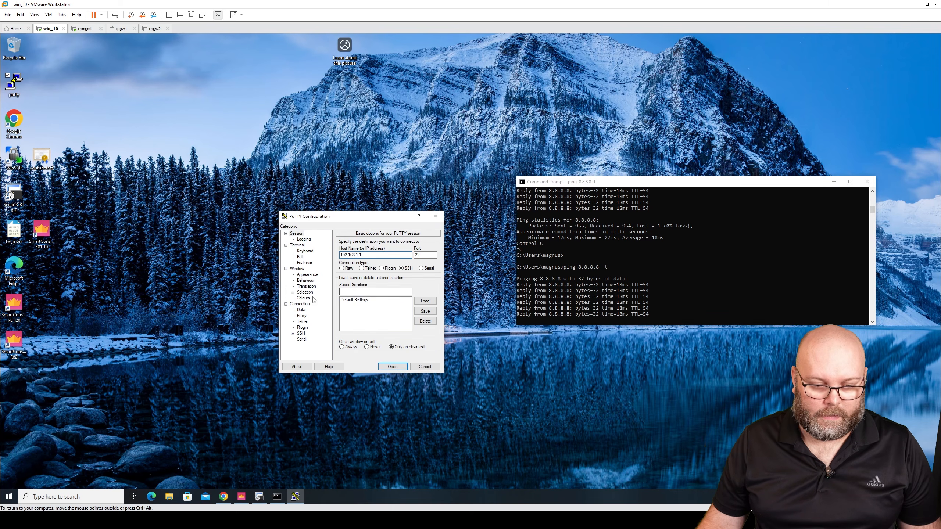
pyautogui.click(299, 271)
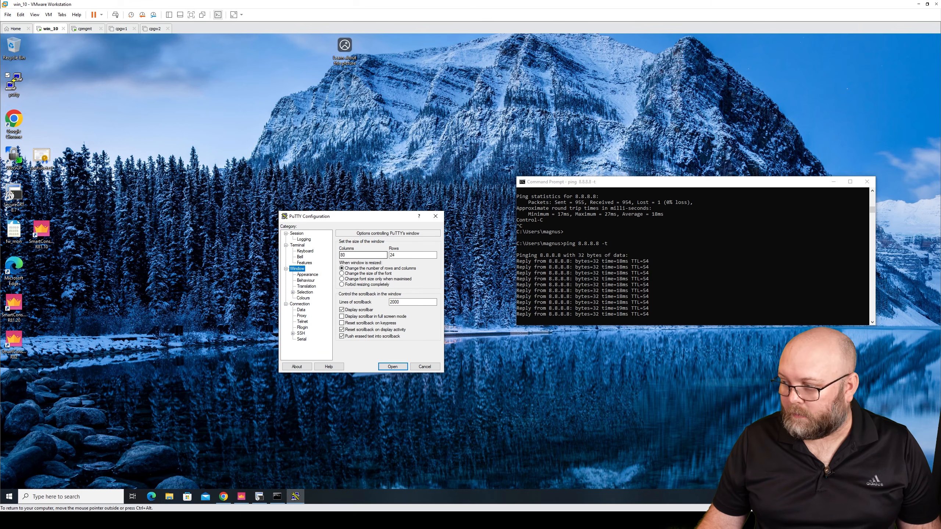
pyautogui.press('Tab')
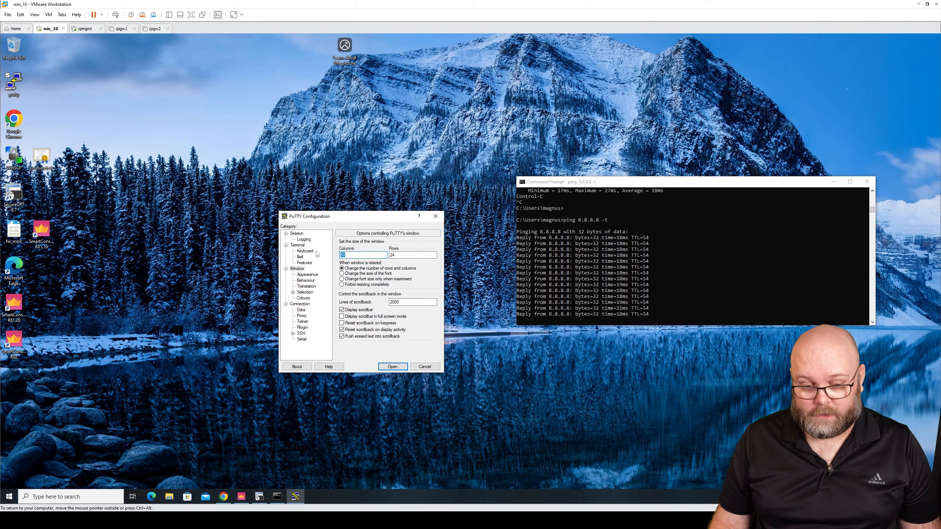
pyautogui.write('200')
pyautogui.press('Tab')
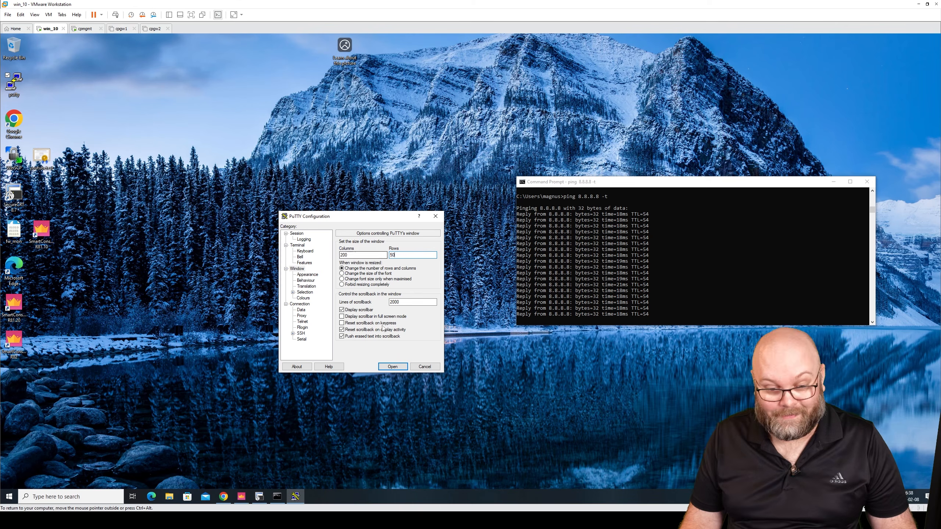
pyautogui.click(393, 367)
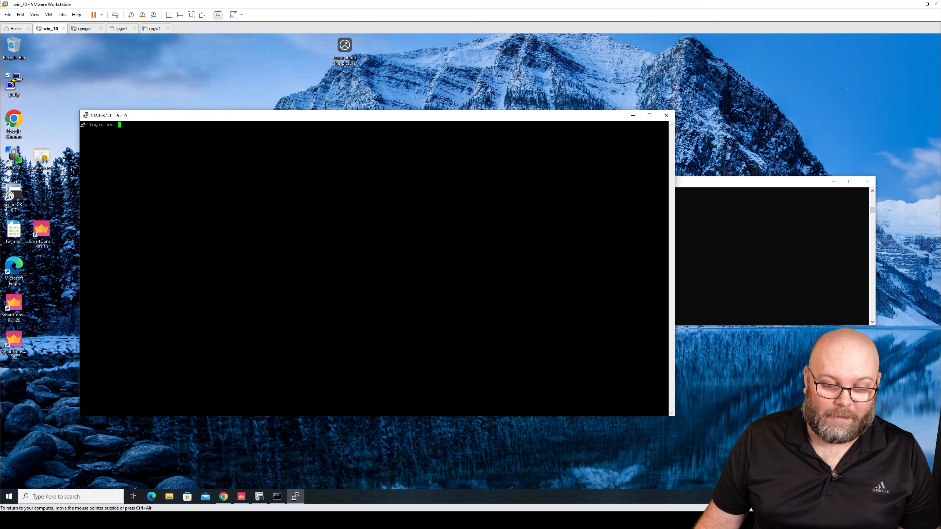
# Log in as admin, submit the account password and reach the gateway prompt.
pyautogui.write('admin')
pyautogui.press('Return')
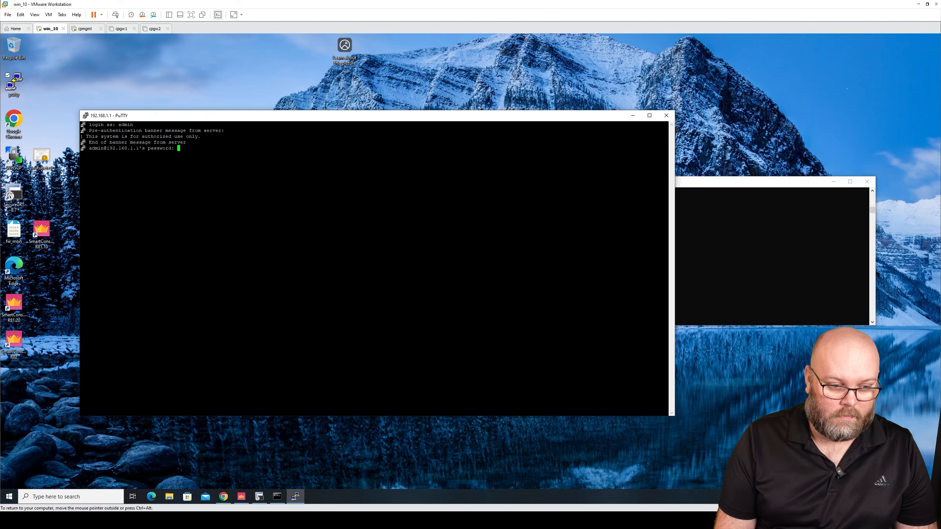
pyautogui.press('Return')
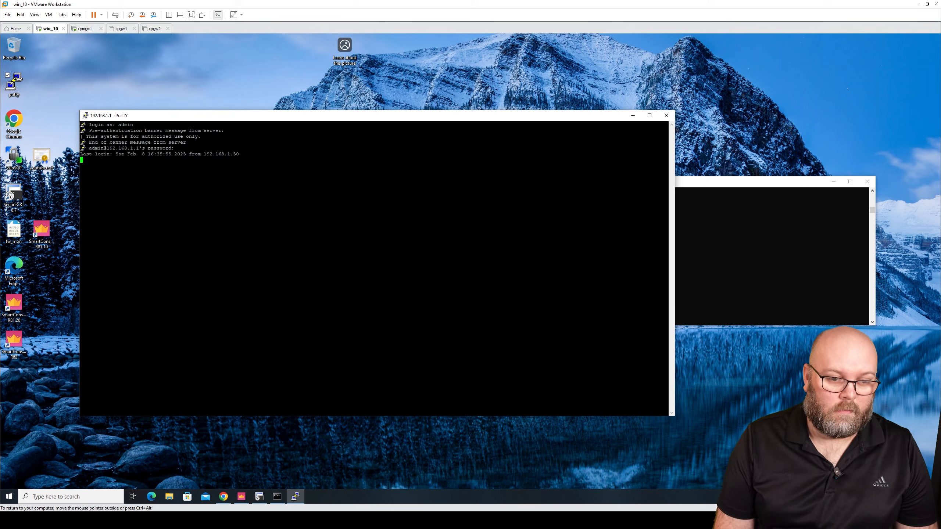
pyautogui.press('Return')
pyautogui.press('Return')
pyautogui.press('Return')
pyautogui.press('Return')
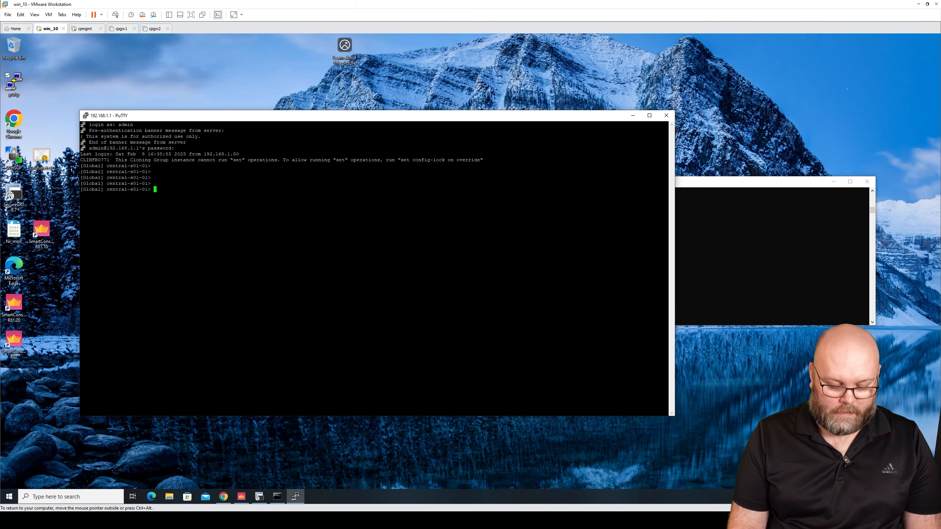
# Run the insights command and open the NetScout details panel, then close it.
pyautogui.write('insights')
pyautogui.press('Return')
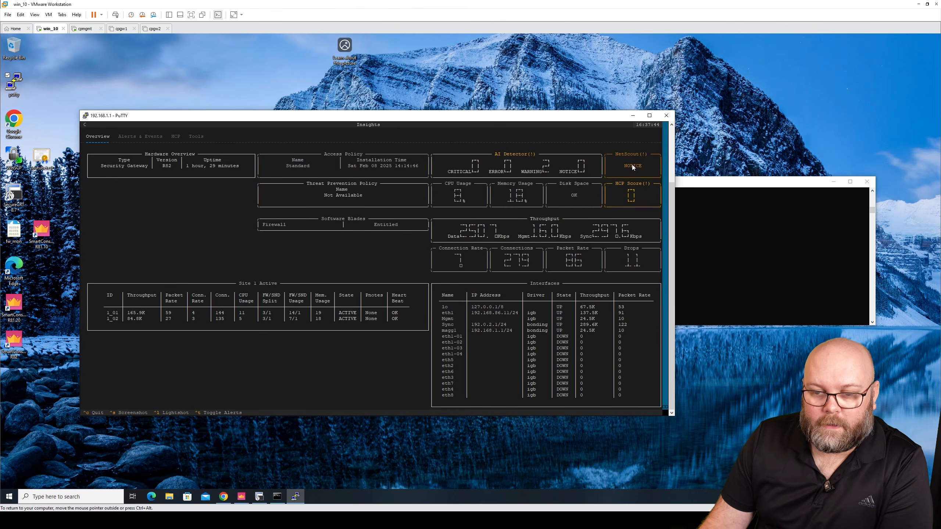
pyautogui.click(633, 165)
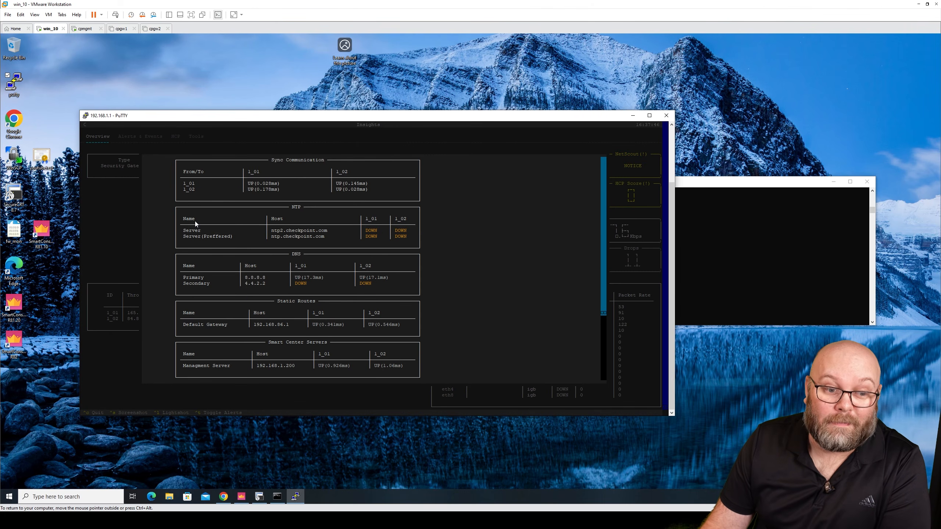
pyautogui.press('Escape')
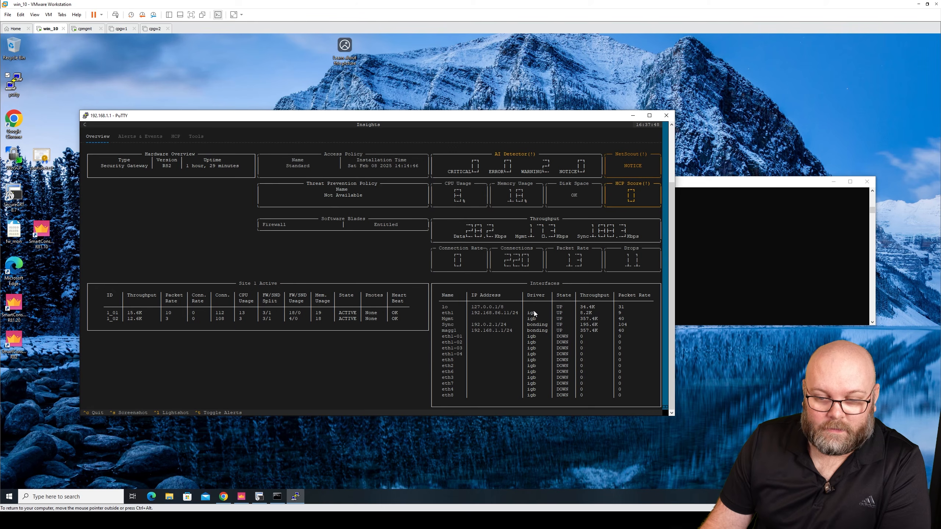
# Review the AI Detector problems and browse the Alerts & Events, HCP, Tools and Overview tabs.
pyautogui.click(548, 170)
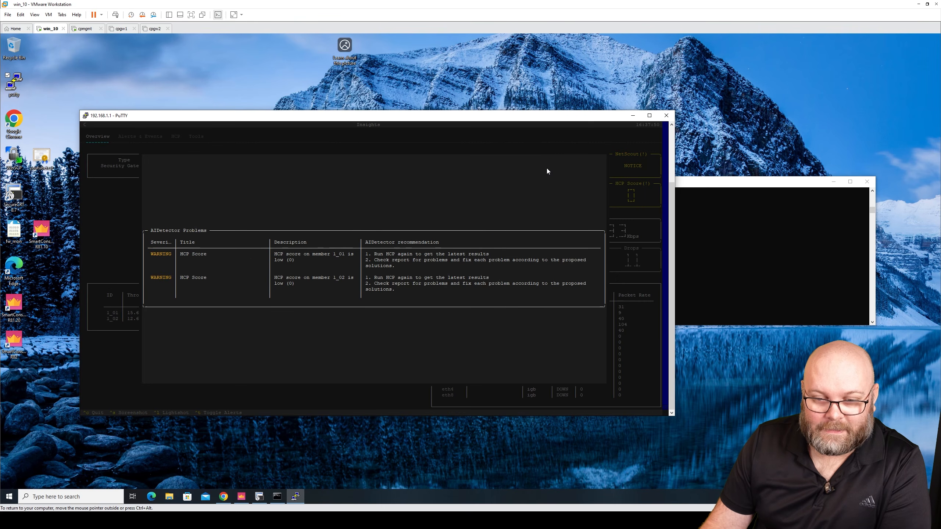
pyautogui.press('Escape')
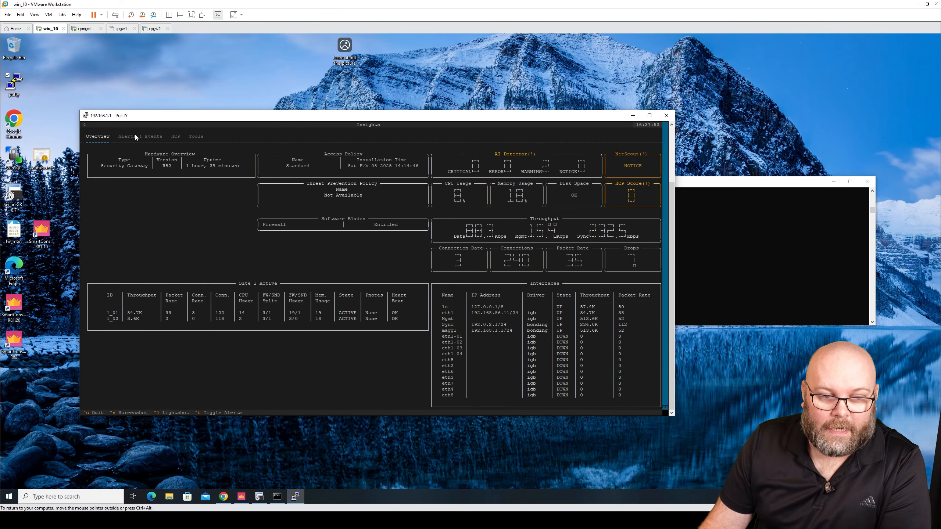
pyautogui.click(145, 137)
pyautogui.click(173, 136)
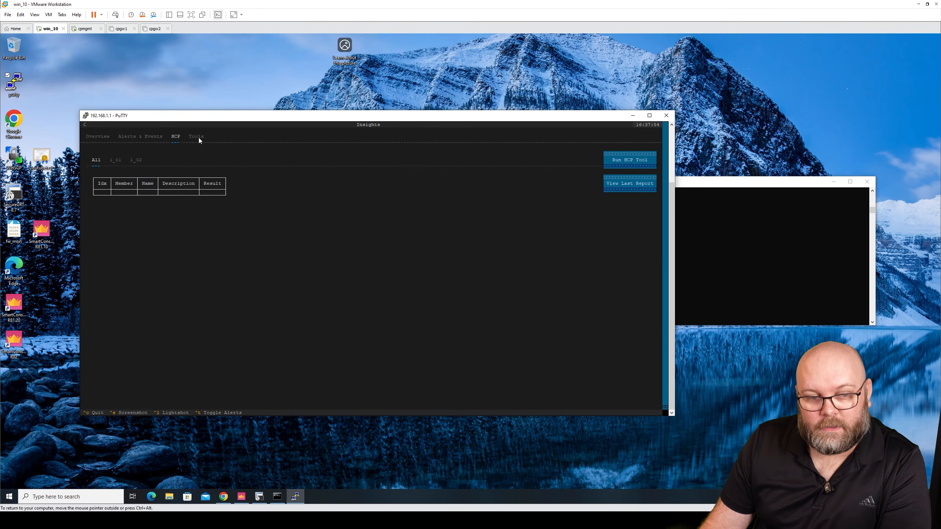
pyautogui.click(198, 137)
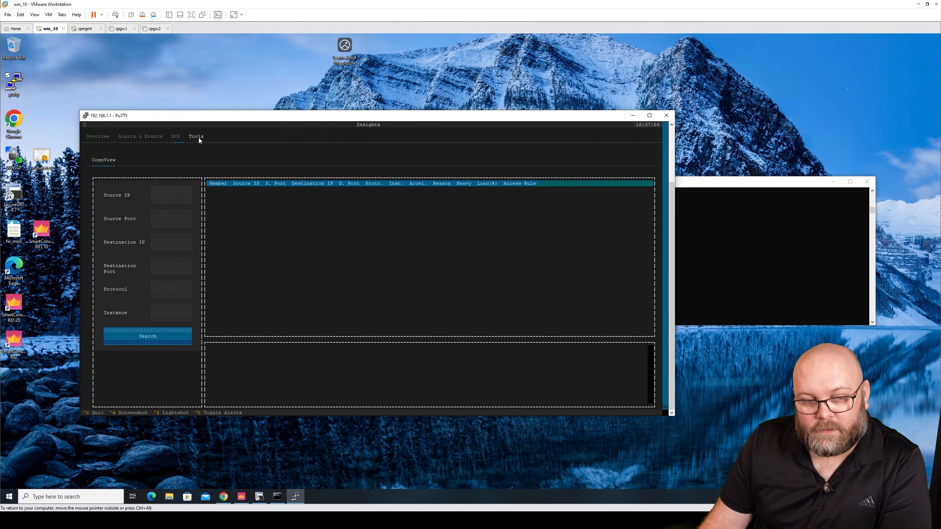
pyautogui.click(101, 138)
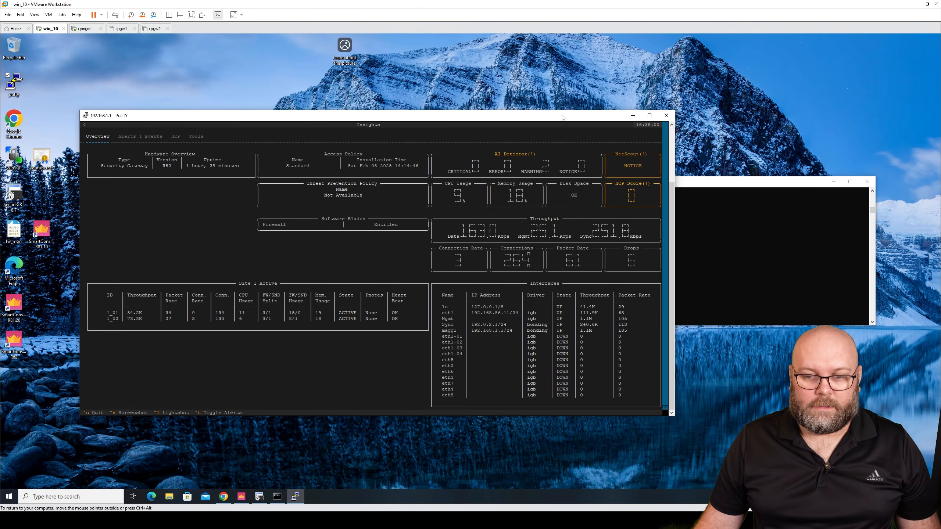
# Rearrange the PuTTY window at the top and move the Command Prompt window to the lower right.
pyautogui.moveTo(562, 117); pyautogui.dragTo(598, 101)
pyautogui.doubleClick(598, 101)
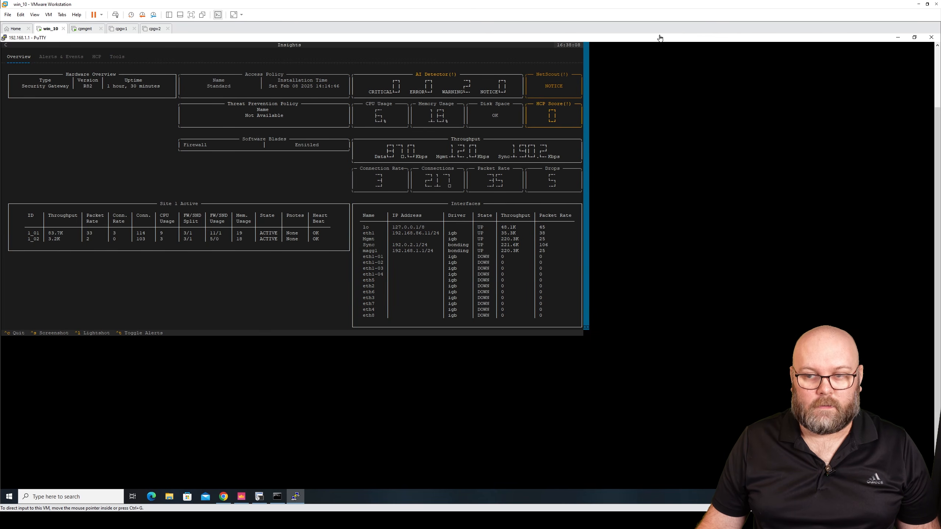
pyautogui.moveTo(661, 40); pyautogui.dragTo(326, 46)
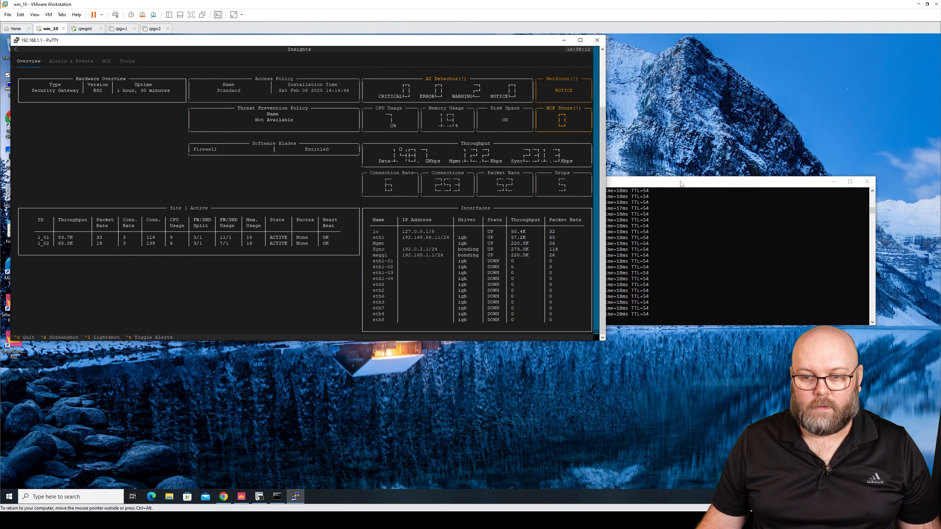
pyautogui.moveTo(681, 182); pyautogui.dragTo(738, 351)
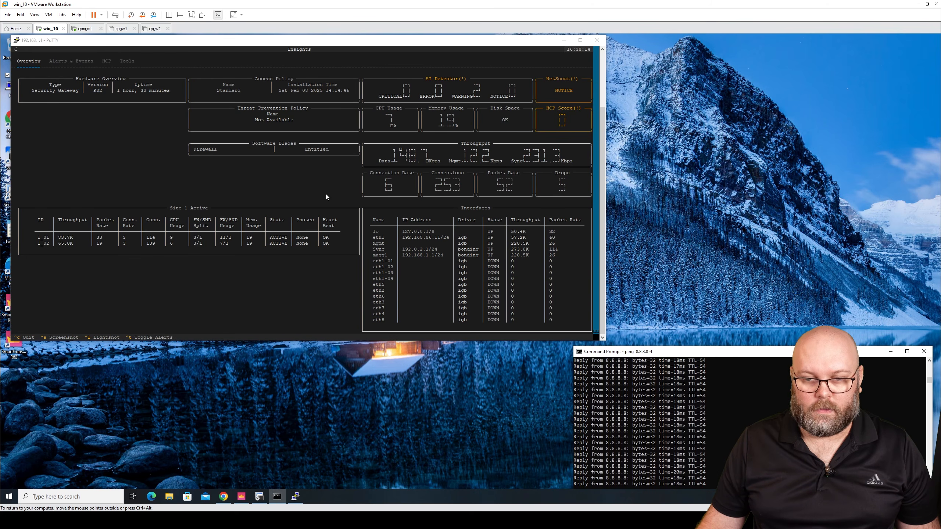
# Search ConnView in the Tools tab for connections with source IP 192.168.1.50.
pyautogui.click(281, 281)
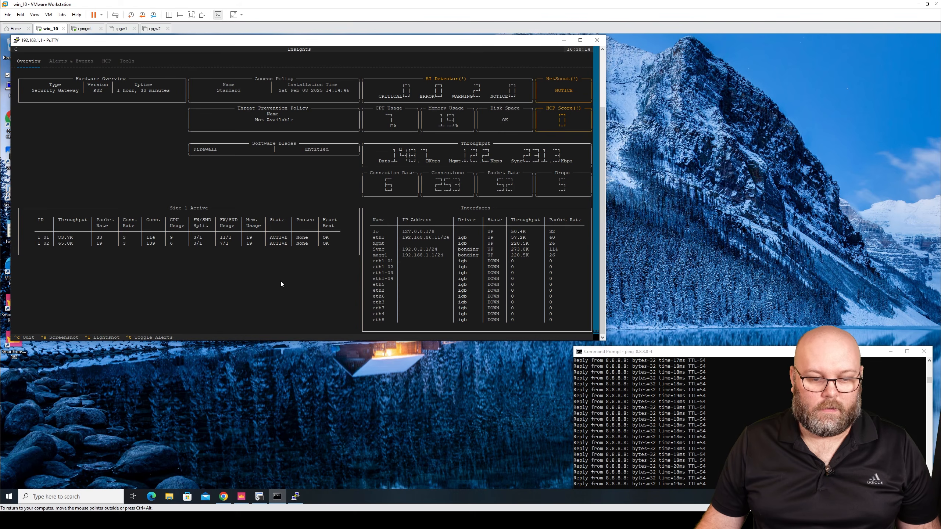
pyautogui.click(128, 62)
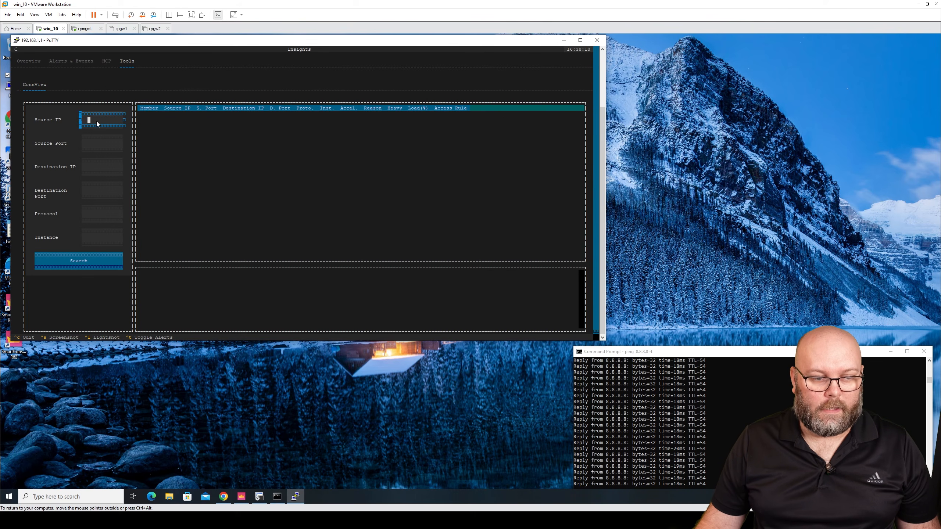
pyautogui.write('1+92')
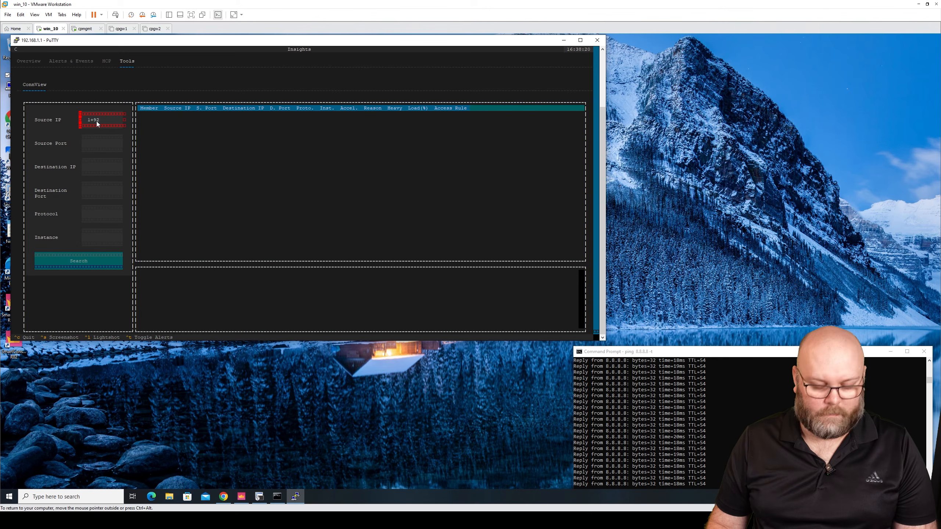
pyautogui.press('BackSpace')
pyautogui.press('BackSpace')
pyautogui.press('BackSpace')
pyautogui.write('92.1')
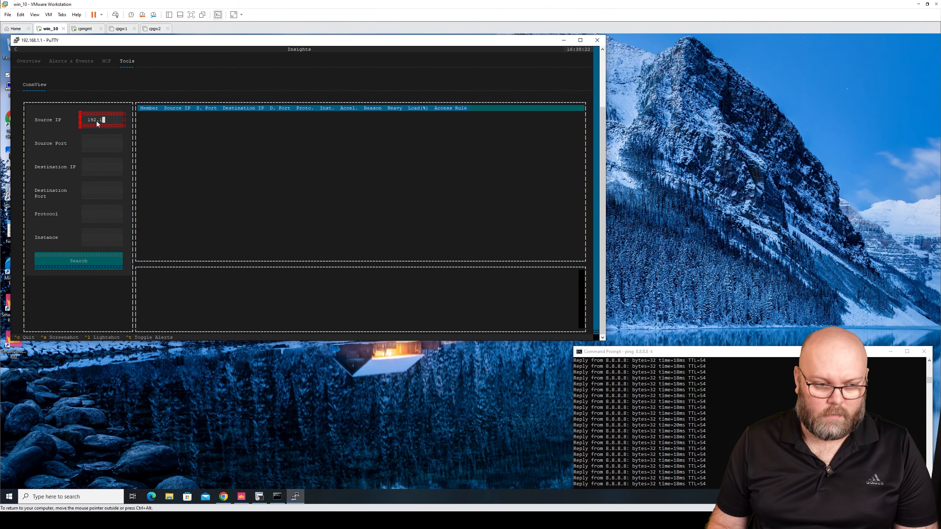
pyautogui.write('68.1.50')
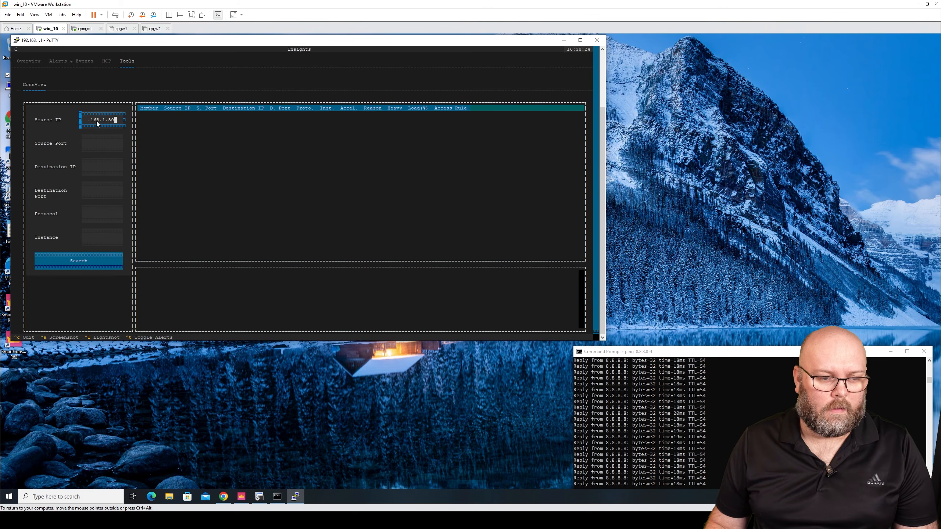
pyautogui.click(92, 261)
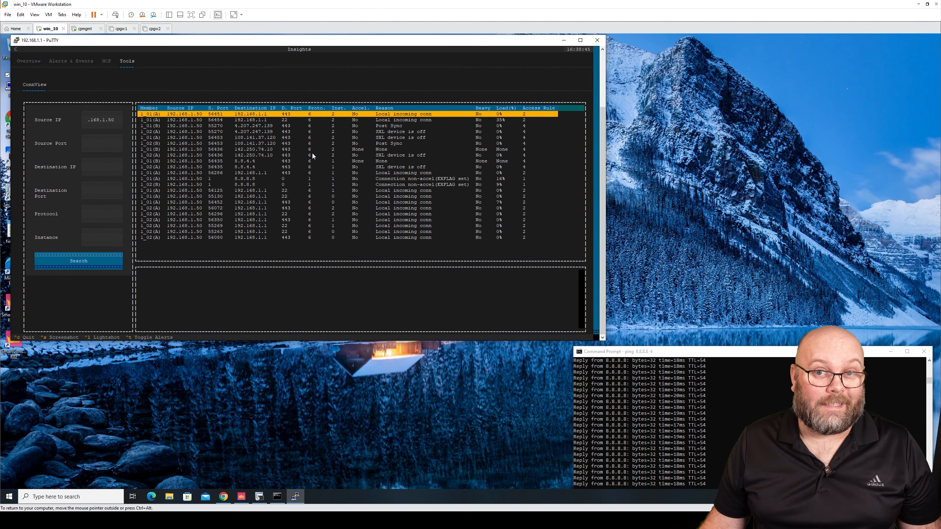
# Examine the details of listed connections, including the connection to 8.8.8.8.
pyautogui.click(151, 129)
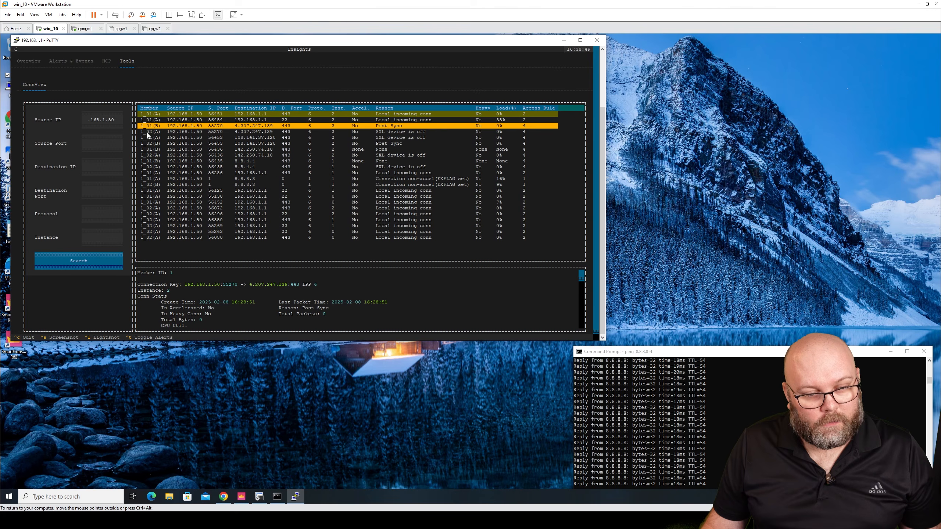
pyautogui.click(147, 132)
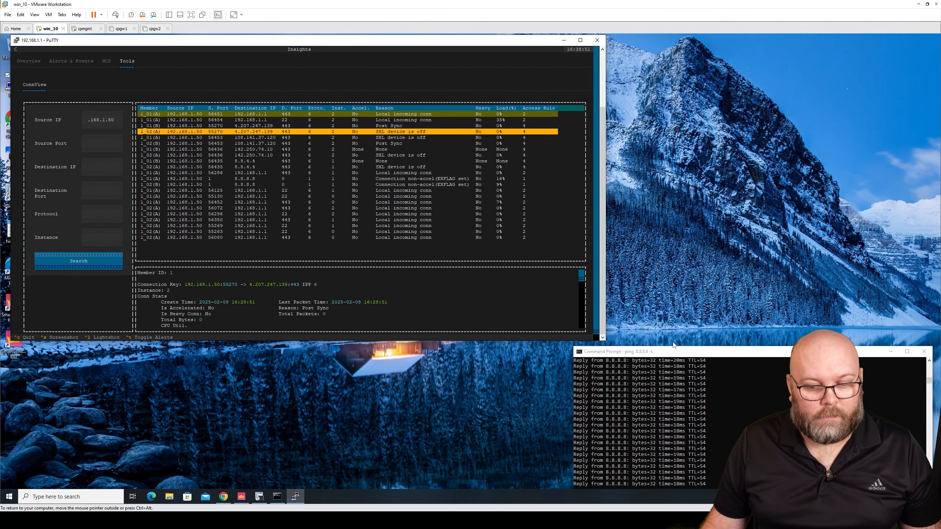
pyautogui.click(243, 179)
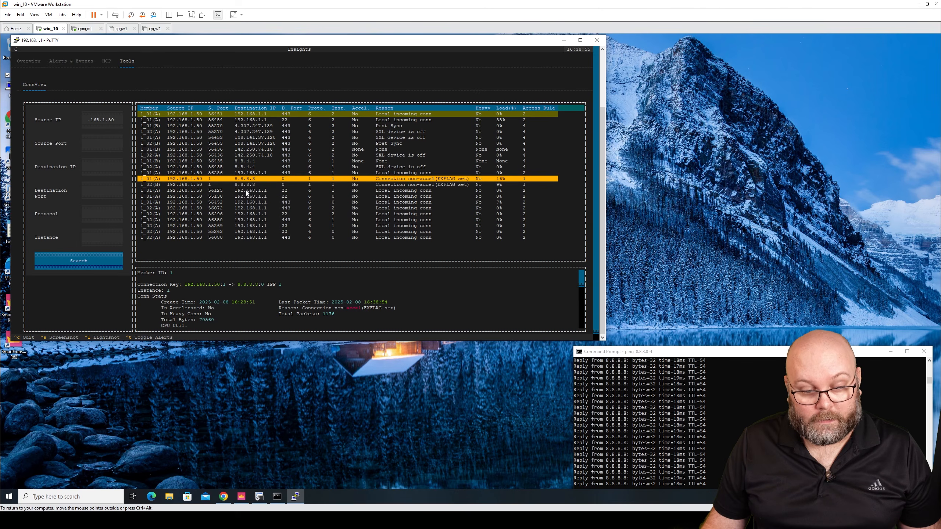
pyautogui.scroll(-2, 424, 298)
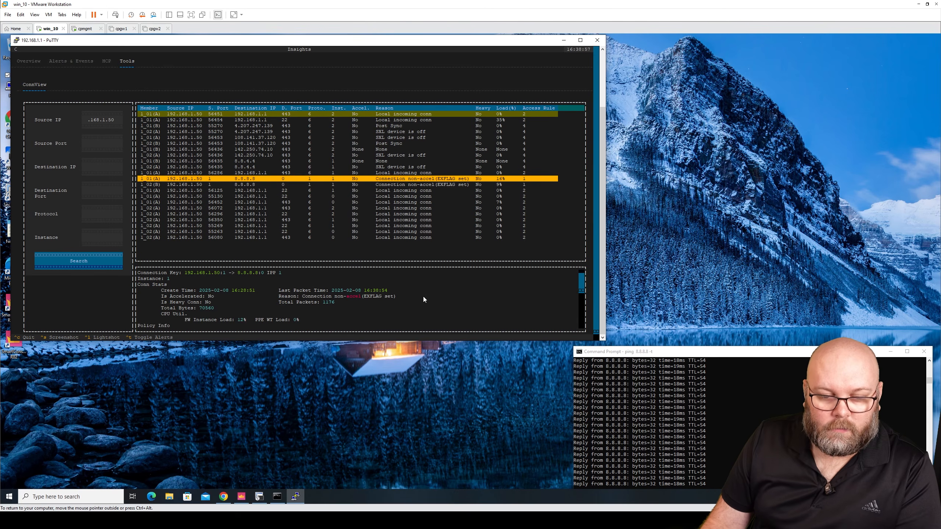
pyautogui.scroll(-5, 424, 299)
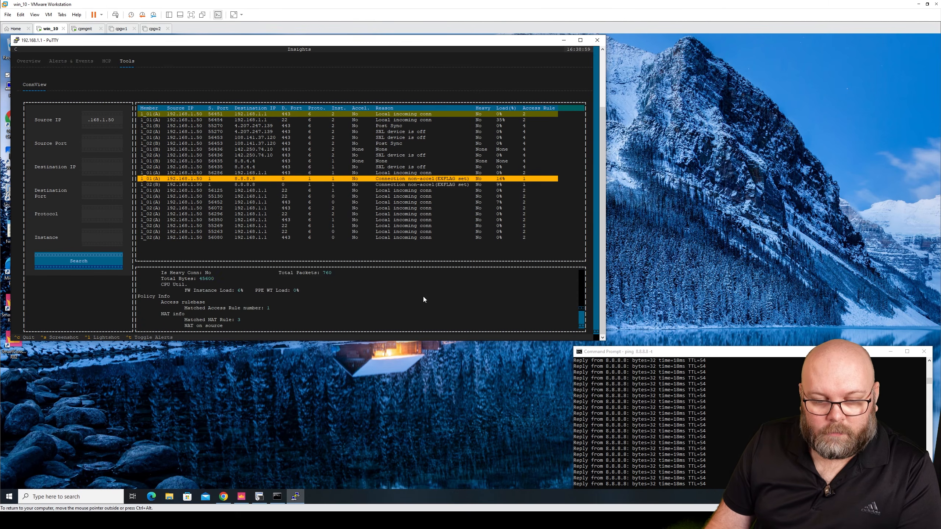
pyautogui.scroll(-3, 424, 299)
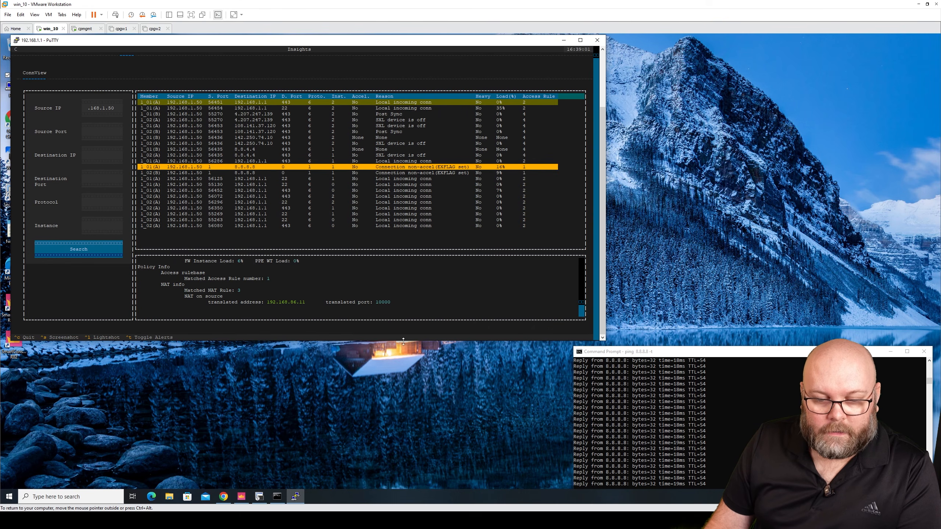
pyautogui.scroll(10, 409, 288)
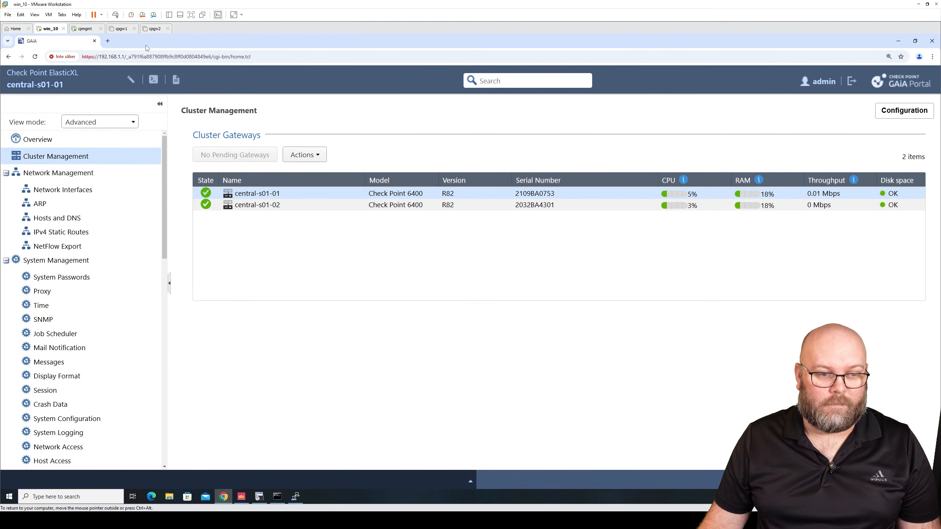
# In Chrome, open a new tab and browse to aftonbladet.se.
pyautogui.click(108, 42)
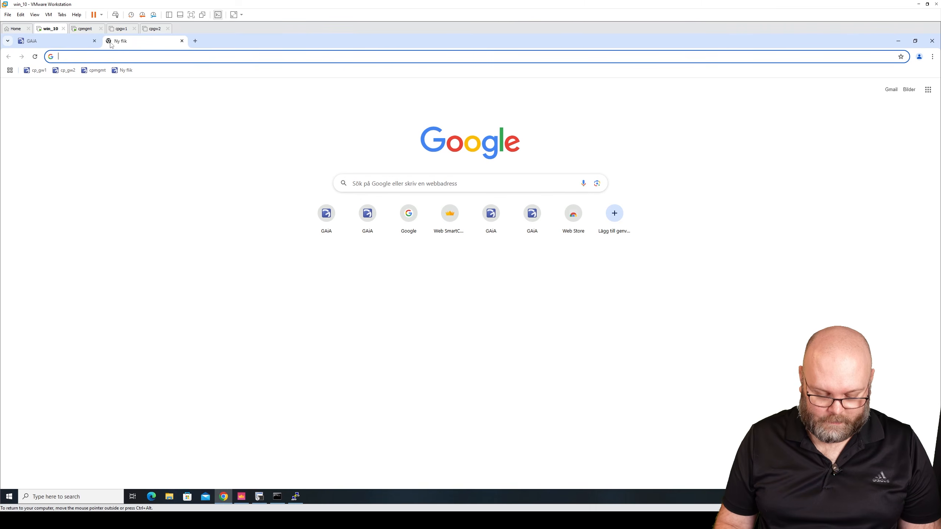
pyautogui.write('aftonbladet')
pyautogui.press('Return')
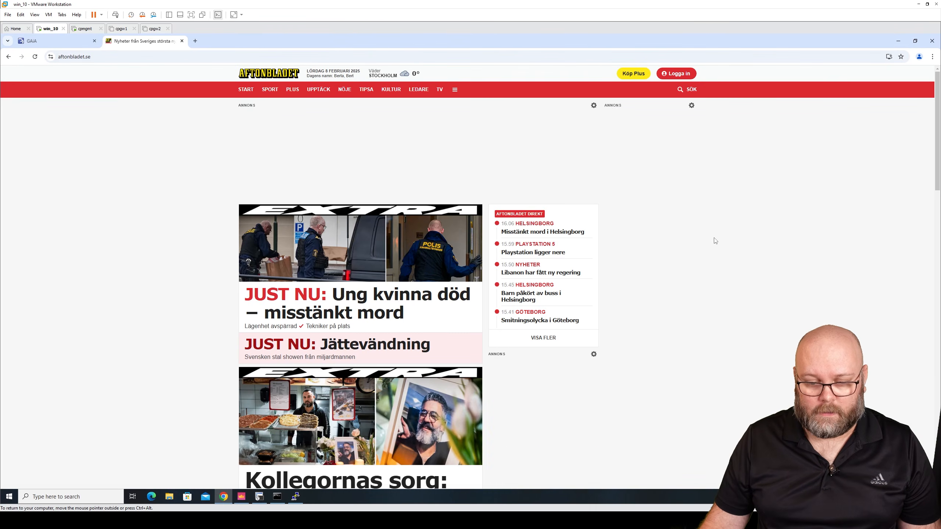
# Minimize the browser, re-run the ConnView search for 192.168.1.50 and open the first listed connection's details.
pyautogui.click(899, 41)
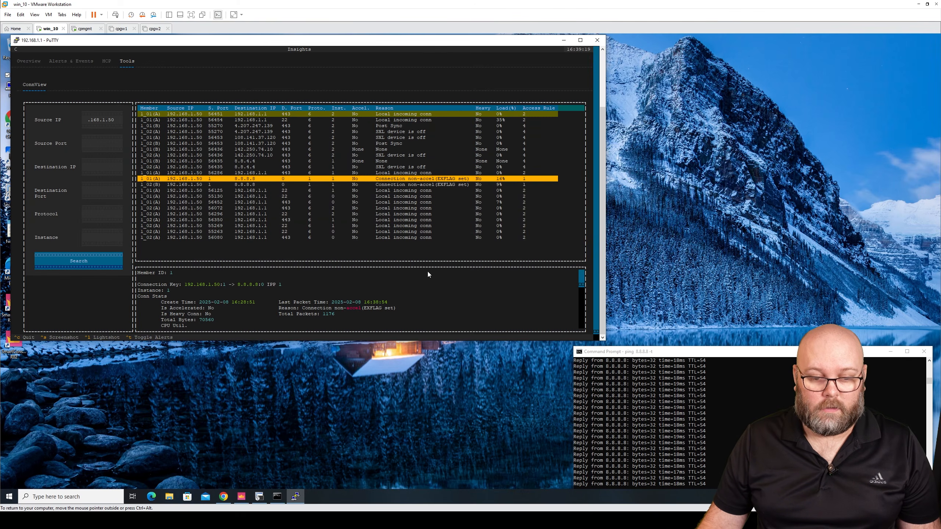
pyautogui.click(250, 115)
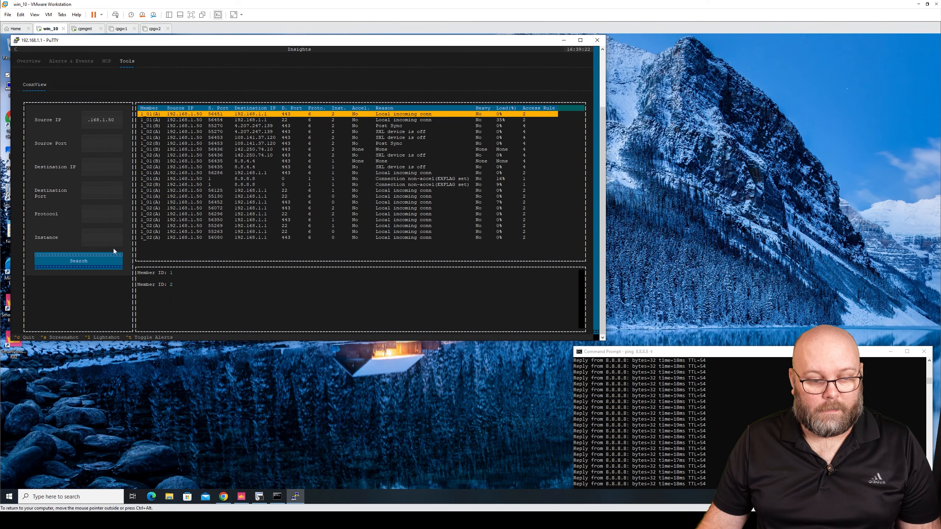
pyautogui.click(89, 262)
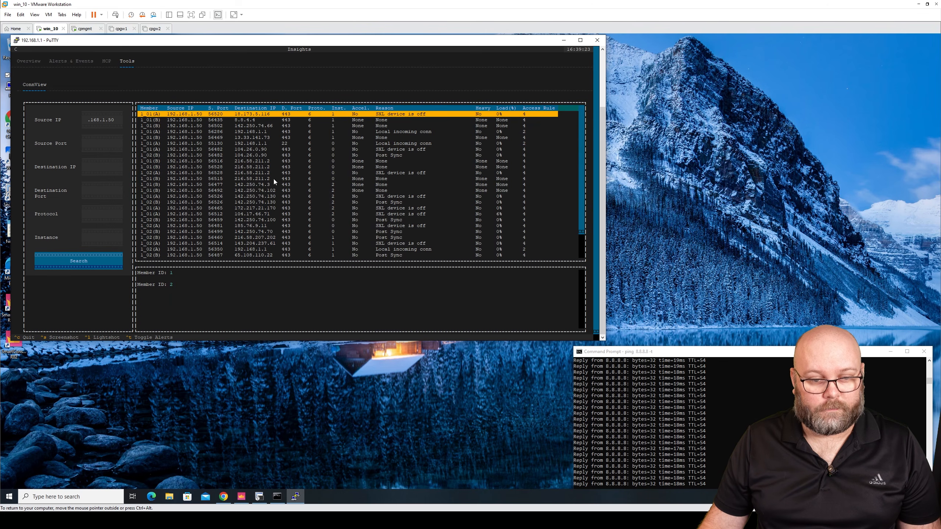
pyautogui.click(269, 116)
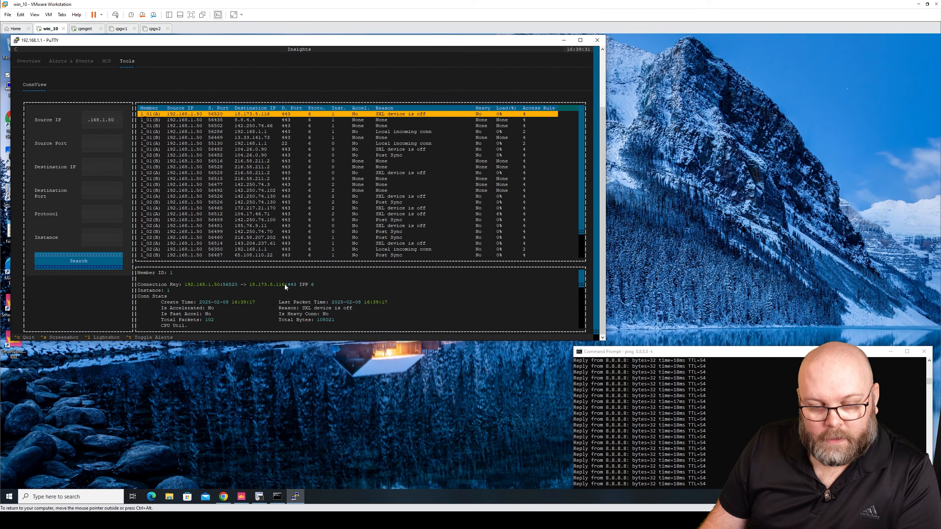
pyautogui.scroll(-5, 373, 295)
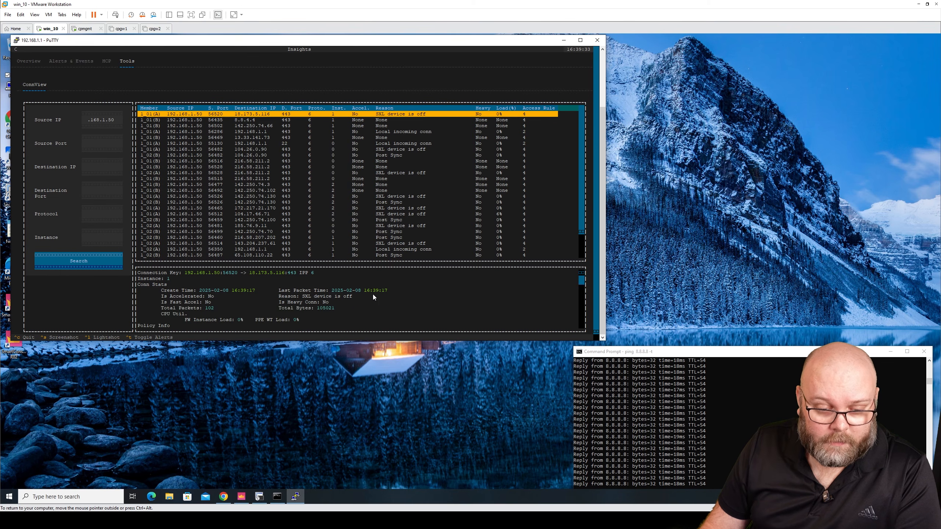
pyautogui.scroll(-2, 373, 295)
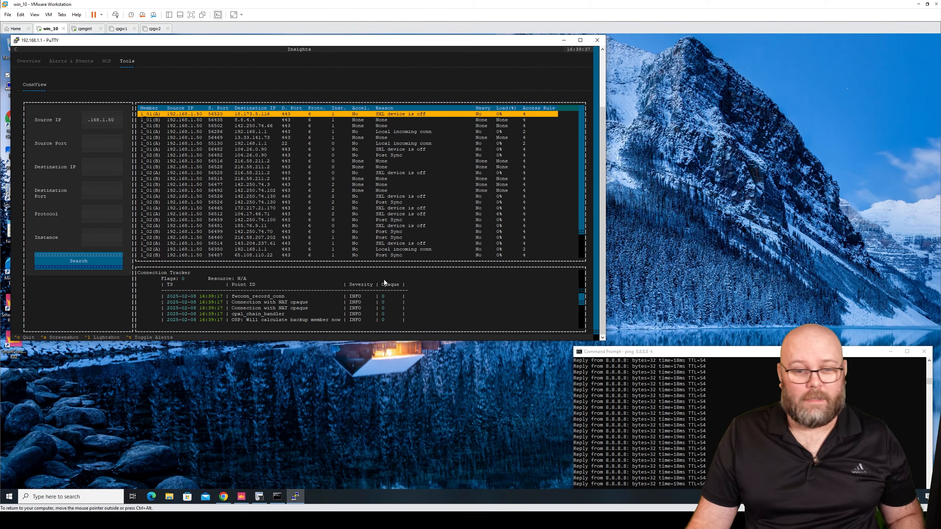
# Select several other connections in the ConnView list to inspect their details.
pyautogui.click(158, 121)
pyautogui.click(159, 126)
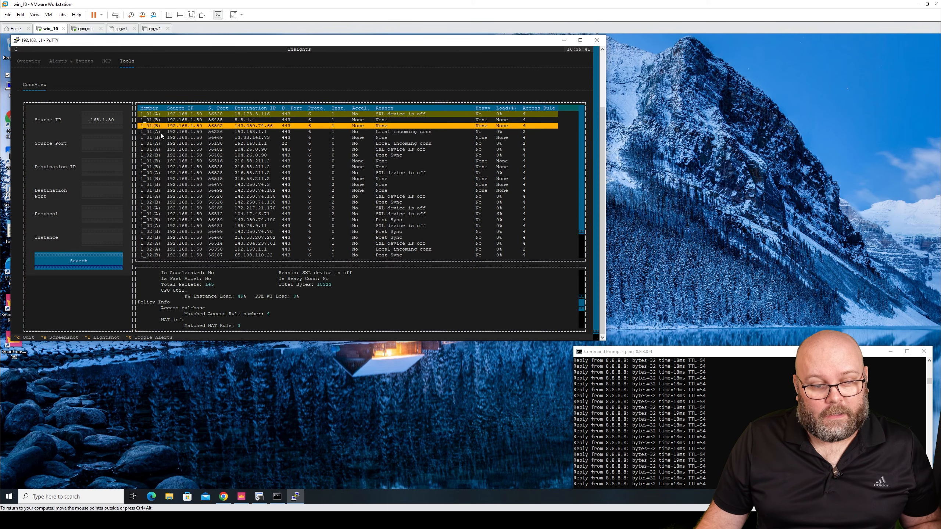
pyautogui.click(157, 161)
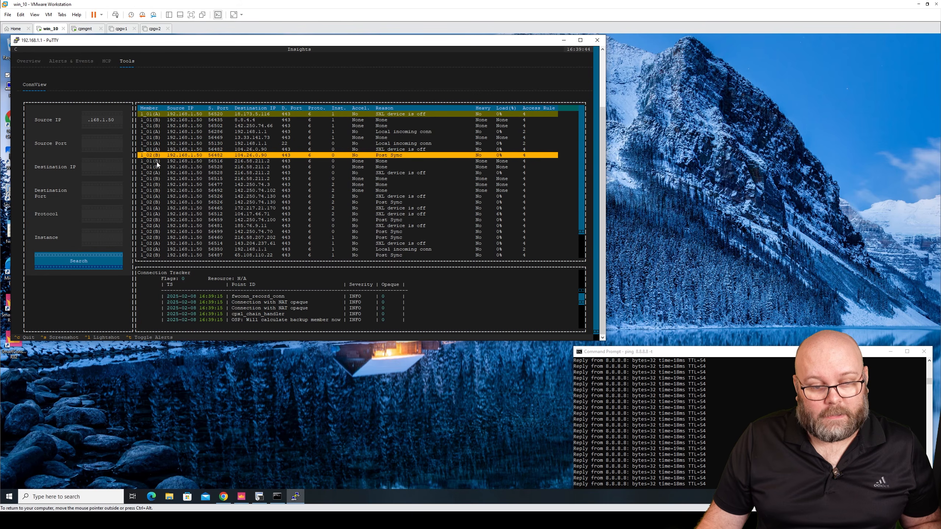
pyautogui.click(157, 167)
pyautogui.click(159, 173)
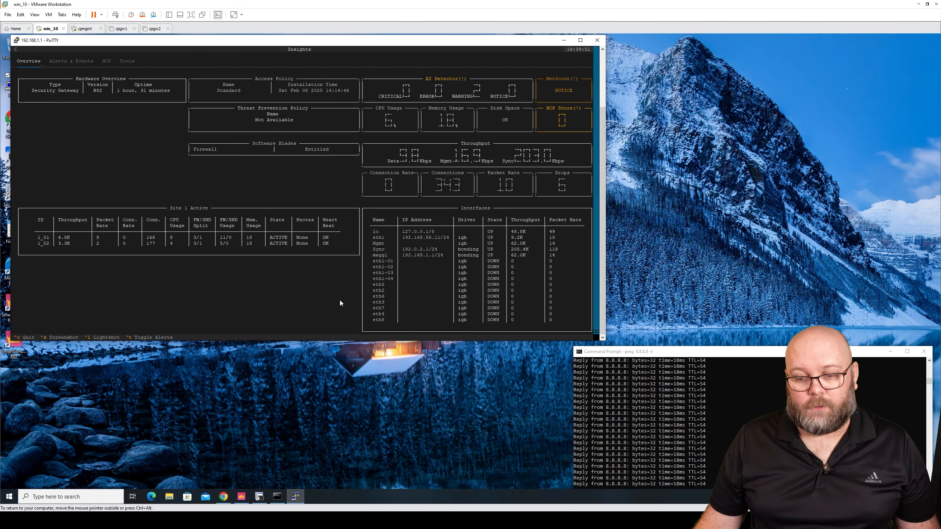
# Move the Command Prompt window to the top right and place the Cisco switch PuTTY session at the lower right.
pyautogui.moveTo(711, 349); pyautogui.dragTo(714, 72)
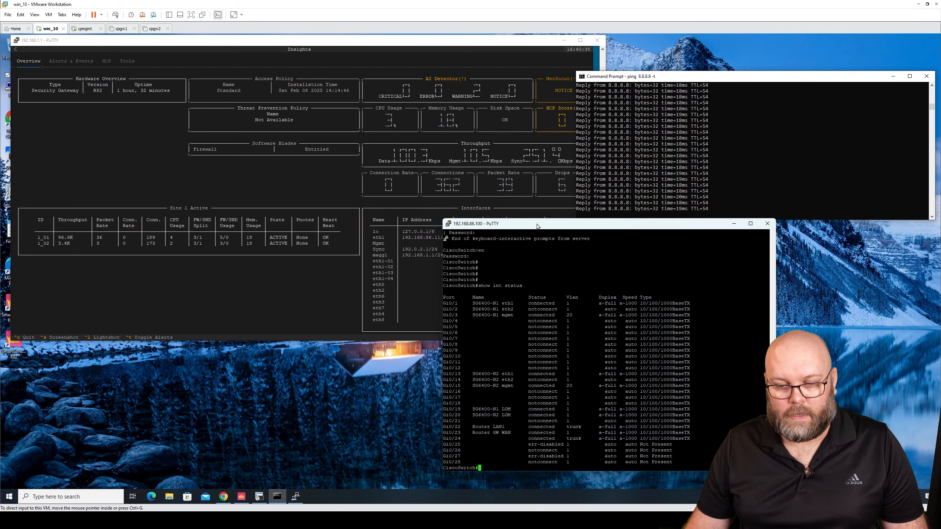
pyautogui.moveTo(537, 226); pyautogui.dragTo(459, 251)
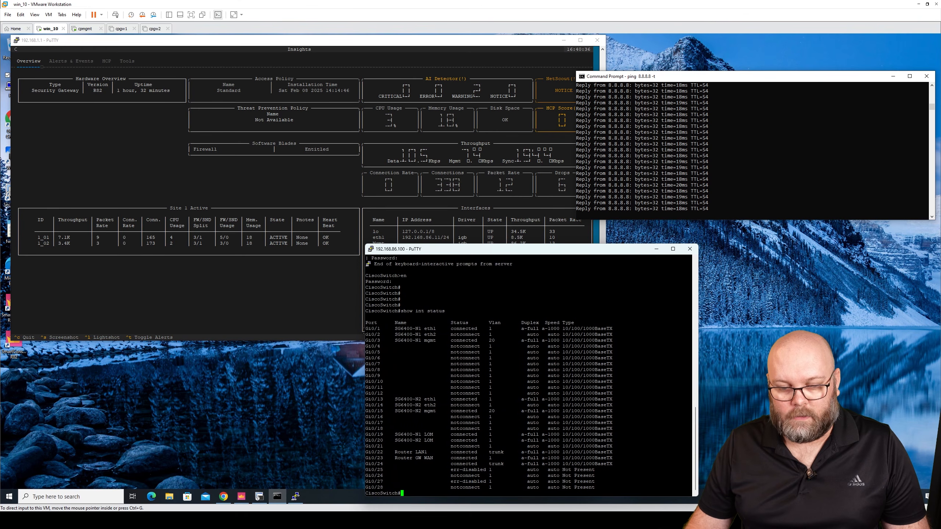
pyautogui.moveTo(365, 329); pyautogui.dragTo(630, 329)
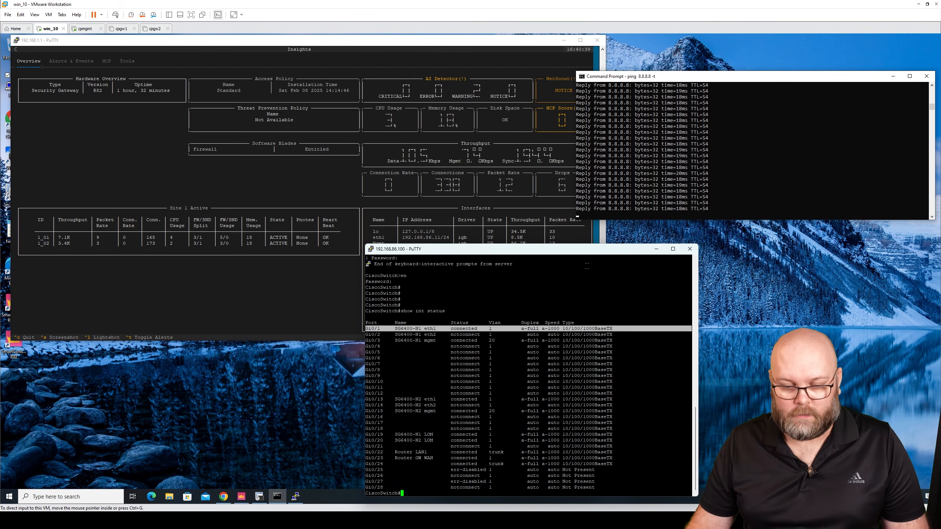
pyautogui.moveTo(573, 251); pyautogui.dragTo(809, 229)
# Enter configuration mode on the switch with conf t and try to select interface gig0/1.
pyautogui.write('conf t')
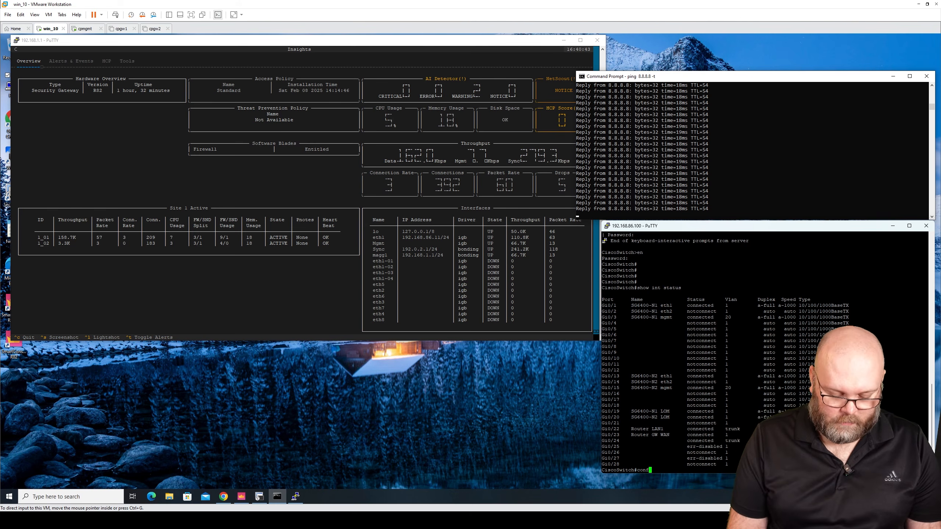
pyautogui.press('Return')
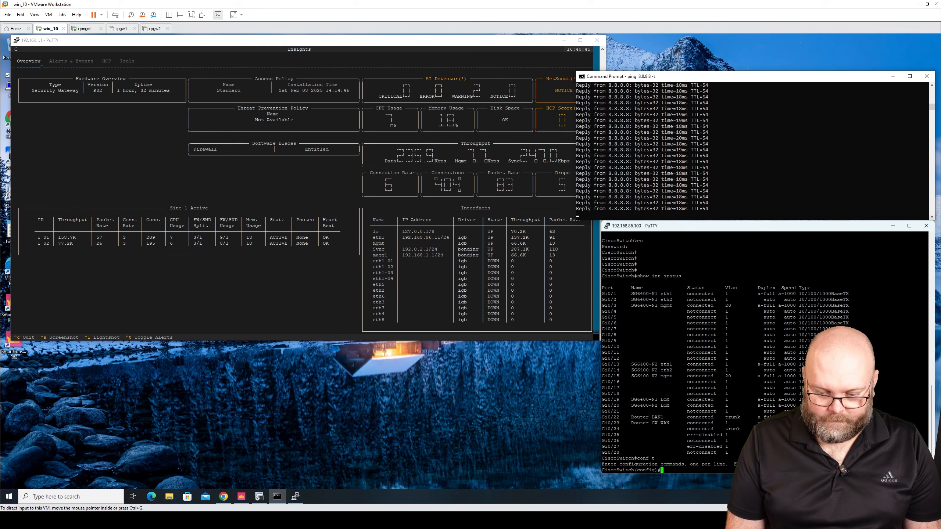
pyautogui.write('gig')
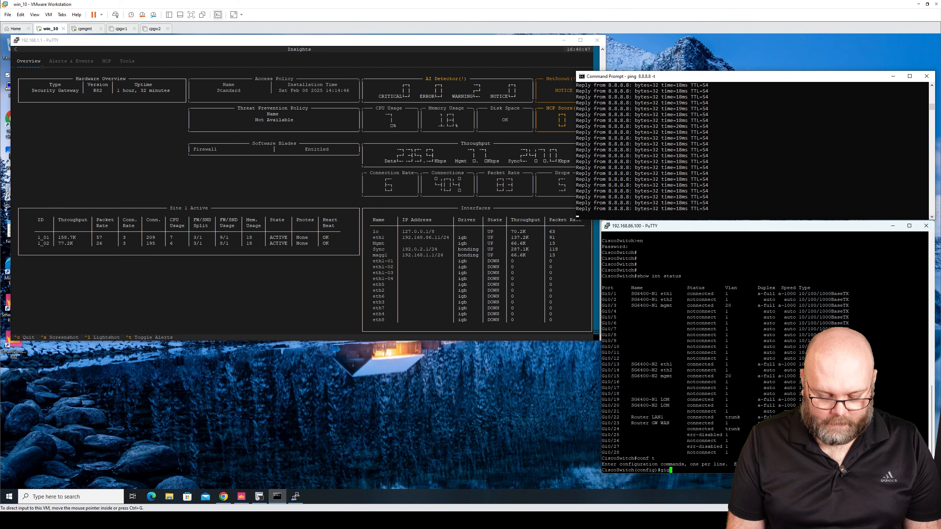
pyautogui.write('0/1')
pyautogui.press('Return')
# Correct the command to int gig0/1 and shut down that switch interface.
pyautogui.press('Up')
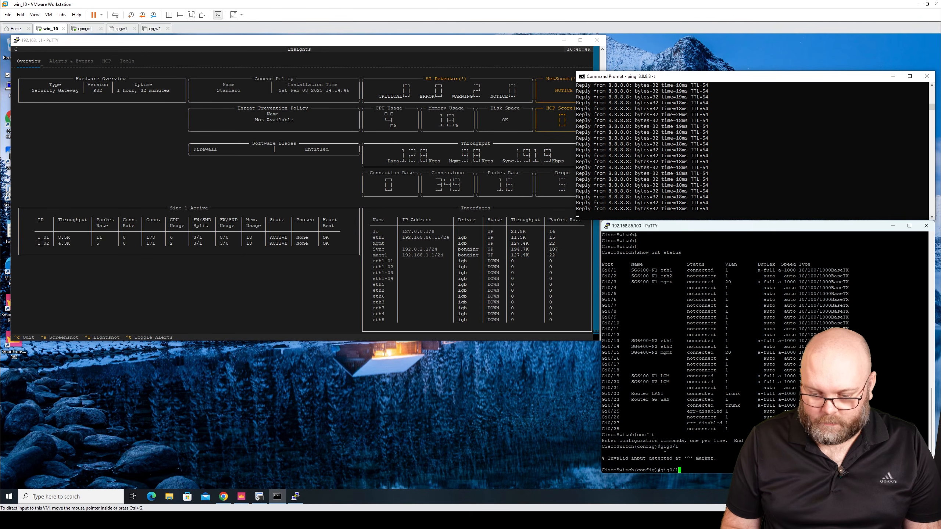
pyautogui.press('Left')
pyautogui.press('Left')
pyautogui.press('Left')
pyautogui.press('Left')
pyautogui.press('Left')
pyautogui.press('Left')
pyautogui.write('int')
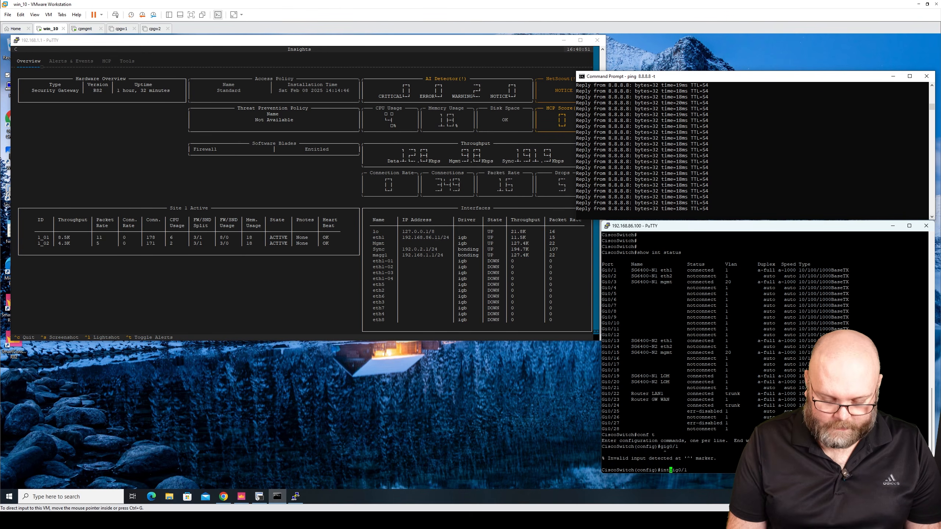
pyautogui.press('Return')
pyautogui.write('shu')
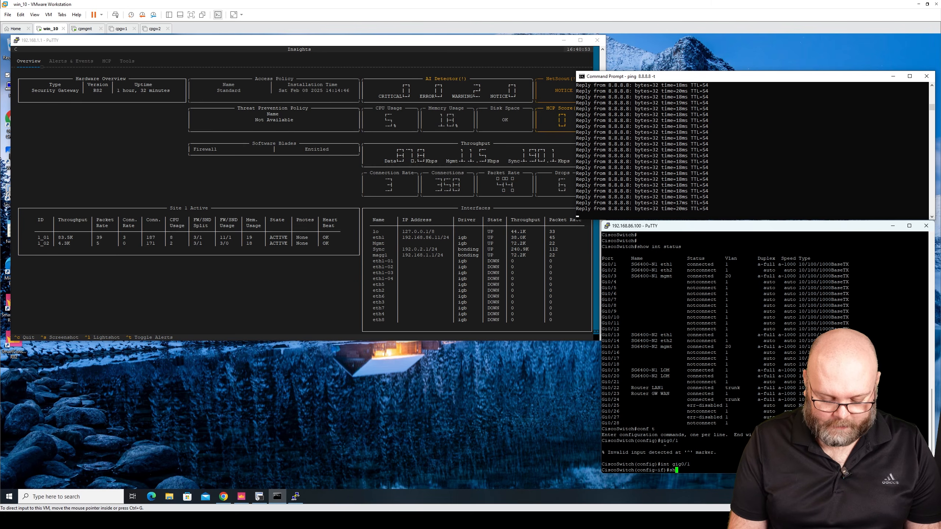
pyautogui.press('Tab')
pyautogui.press('Return')
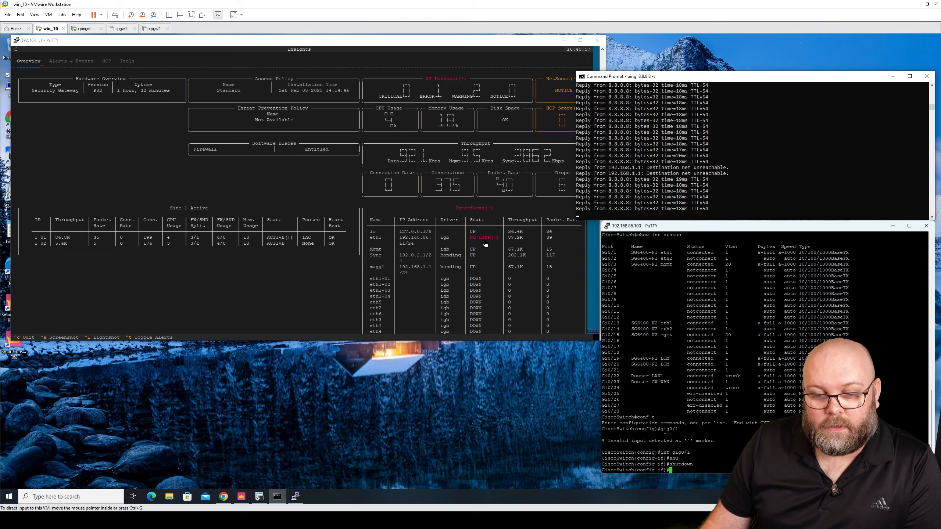
# Minimize the switch session and move the Command Prompt window beside the gateway PuTTY window.
pyautogui.press('super+Down')
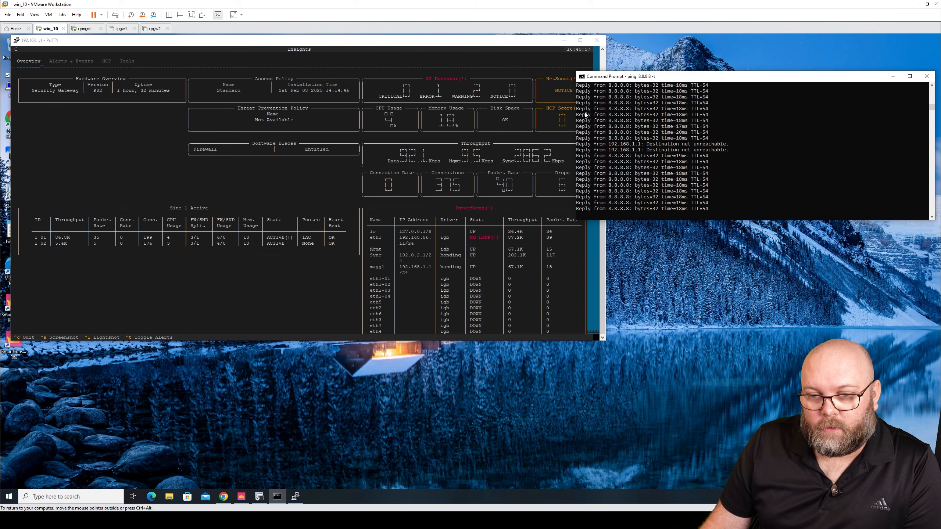
pyautogui.moveTo(576, 115); pyautogui.dragTo(606, 115)
pyautogui.click(550, 221)
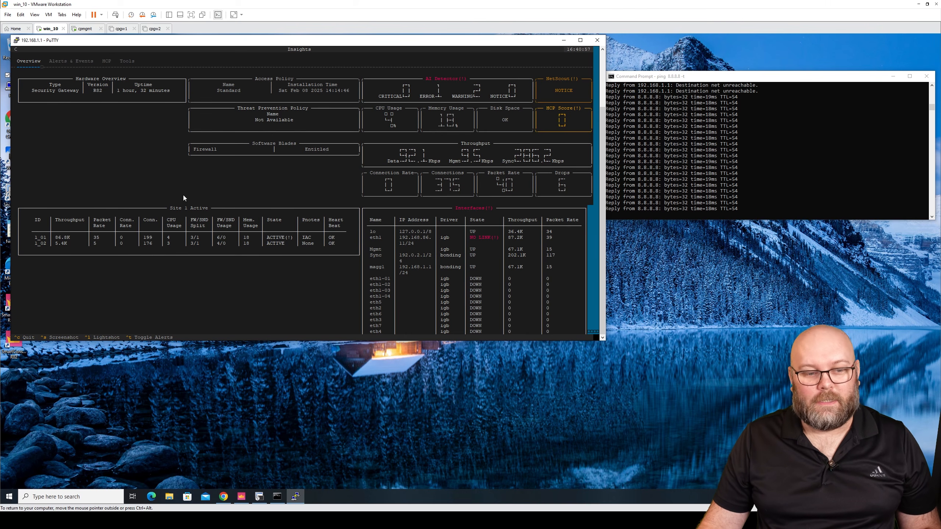
# Duplicate the gateway PuTTY session and log in as admin with the account password.
pyautogui.click(16, 41)
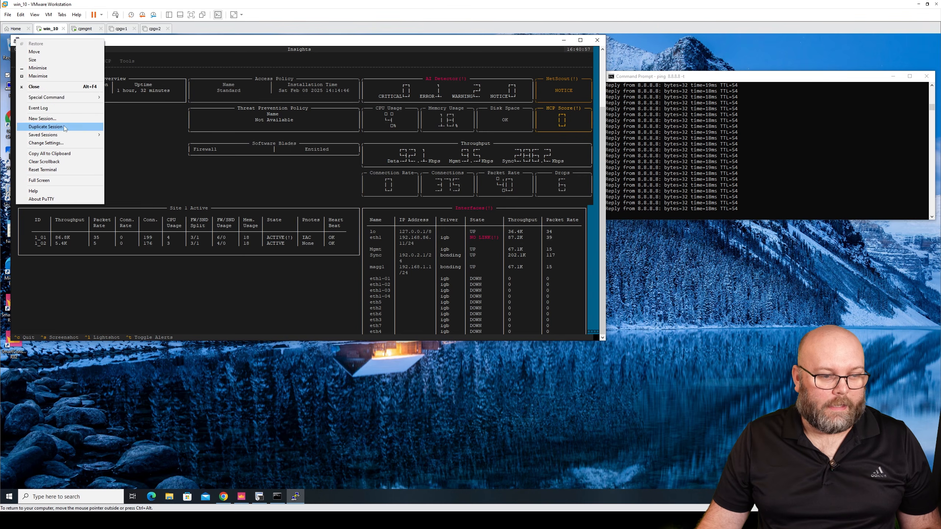
pyautogui.click(45, 123)
pyautogui.write('admin')
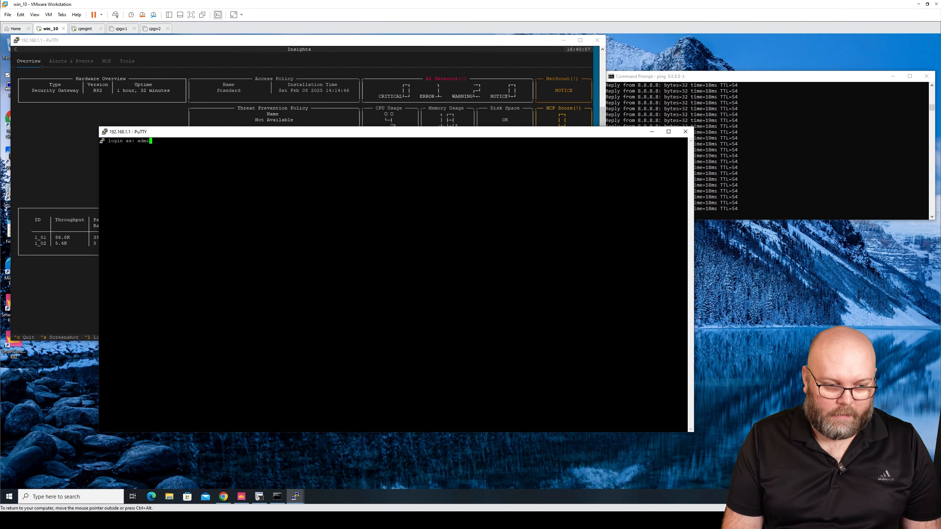
pyautogui.press('Return')
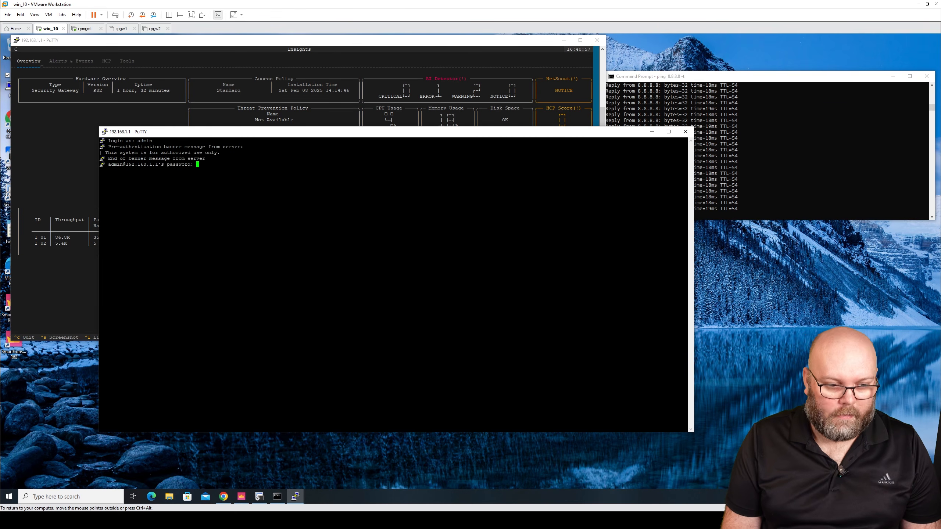
pyautogui.press('Return')
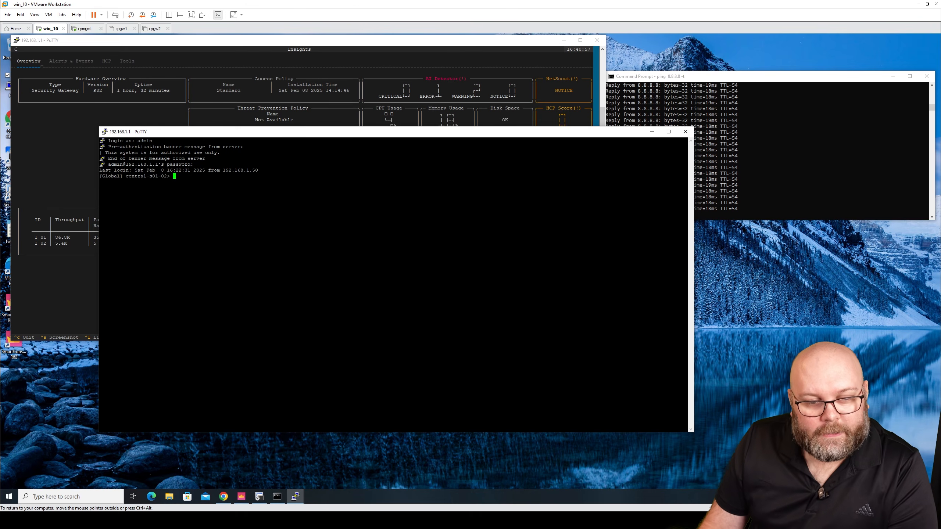
# Run the insights command in the new gateway session.
pyautogui.moveTo(170, 176); pyautogui.dragTo(126, 176)
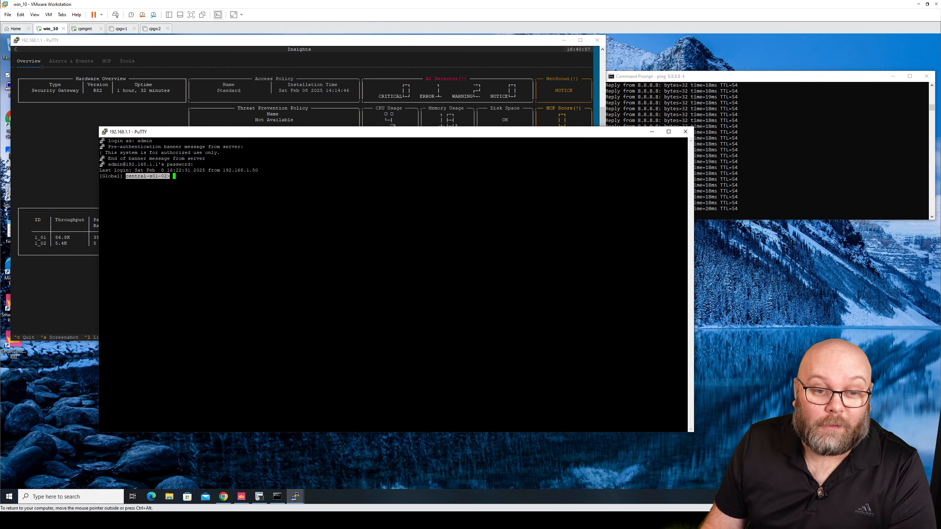
pyautogui.write('insigh')
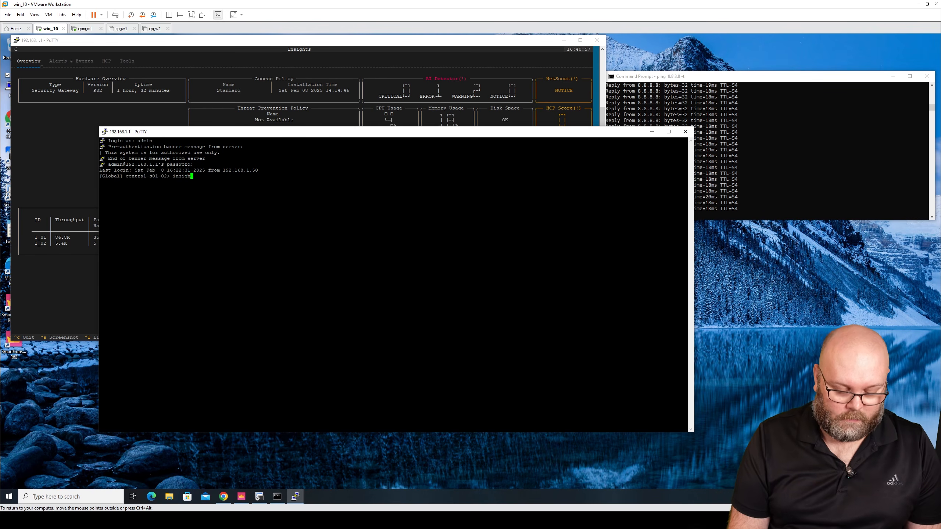
pyautogui.write('ts')
pyautogui.press('Return')
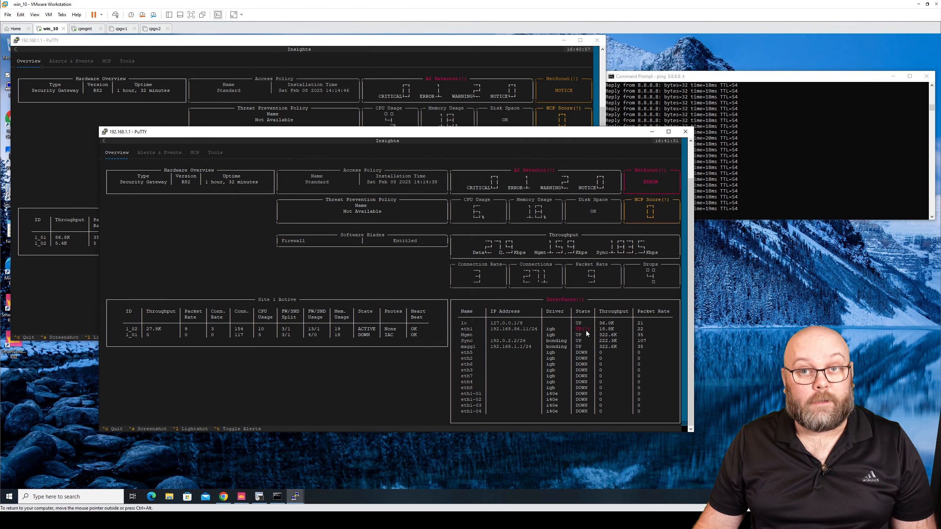
# Open the NetScout details panel, scroll through its checks, and close it.
pyautogui.click(652, 181)
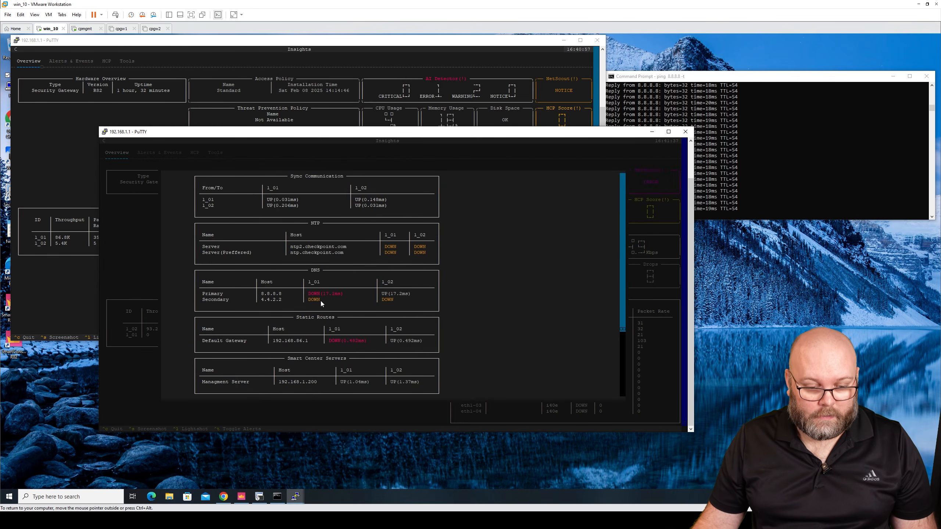
pyautogui.scroll(-5, 395, 291)
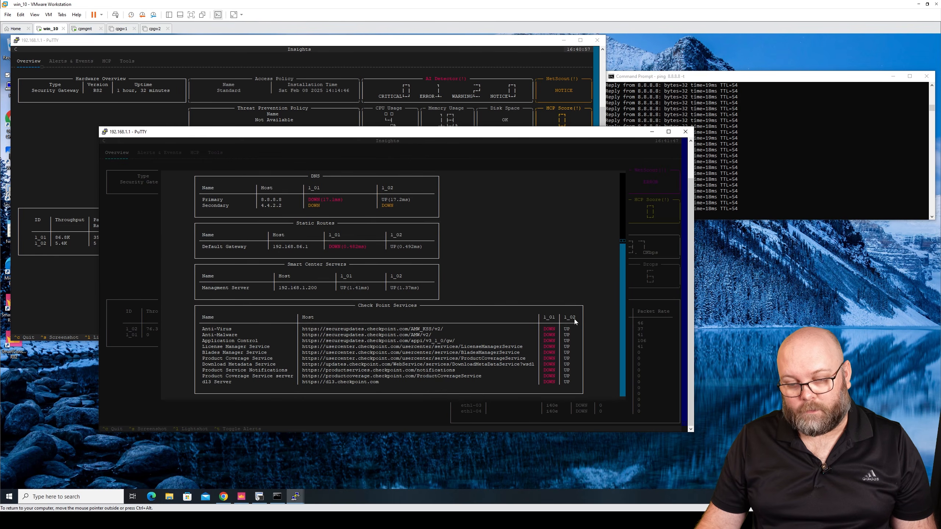
pyautogui.scroll(5, 526, 313)
pyautogui.scroll(1, 531, 311)
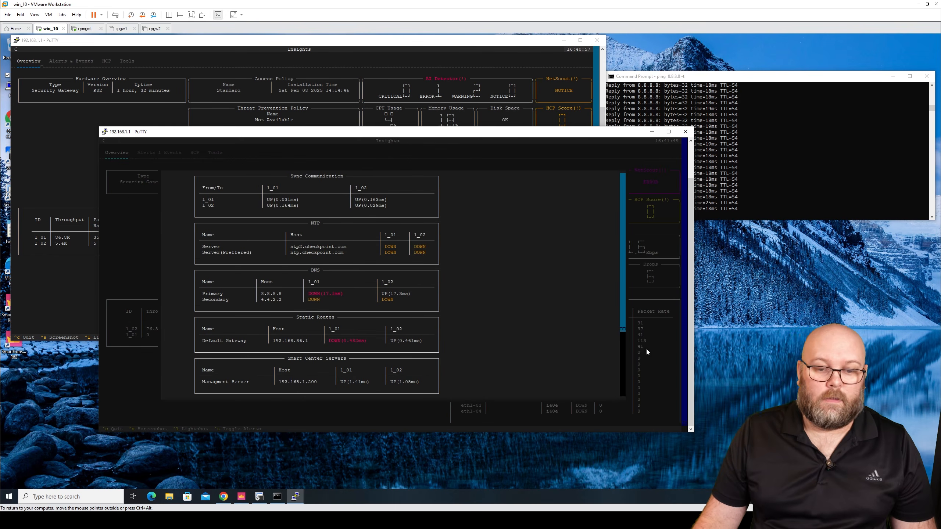
pyautogui.click(682, 337)
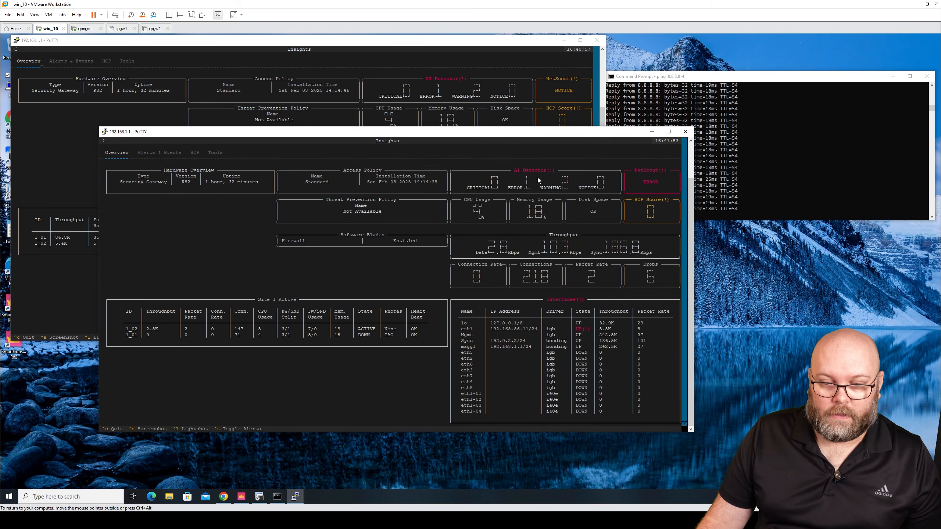
# Open the AI Detector problems panel, close it, and open it again.
pyautogui.click(537, 179)
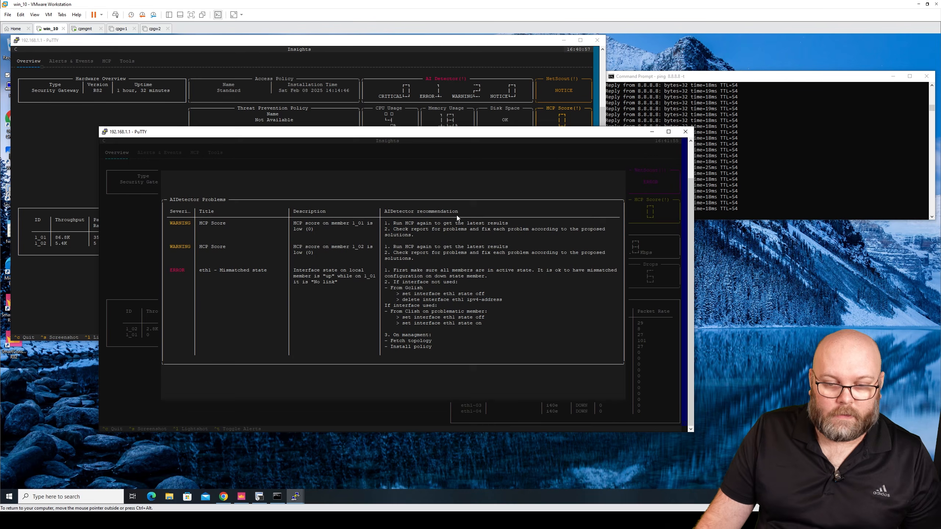
pyautogui.click(512, 162)
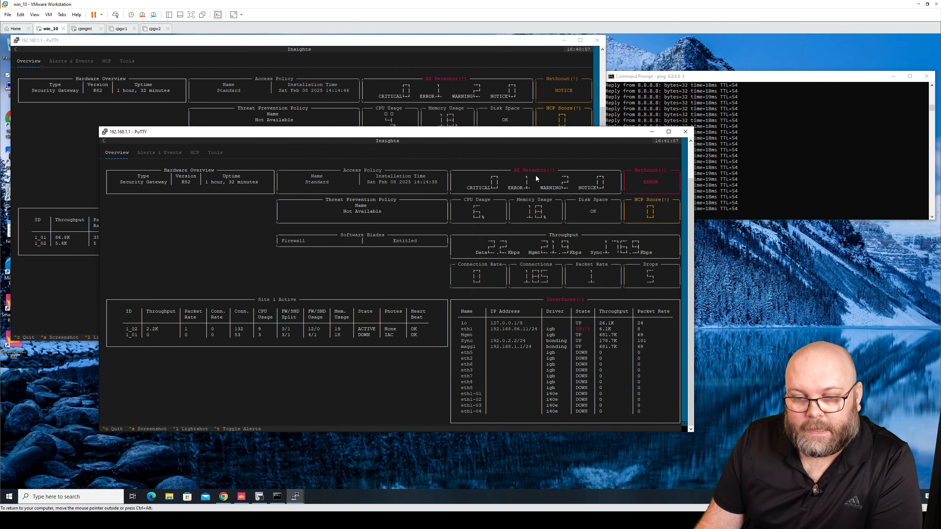
pyautogui.click(537, 177)
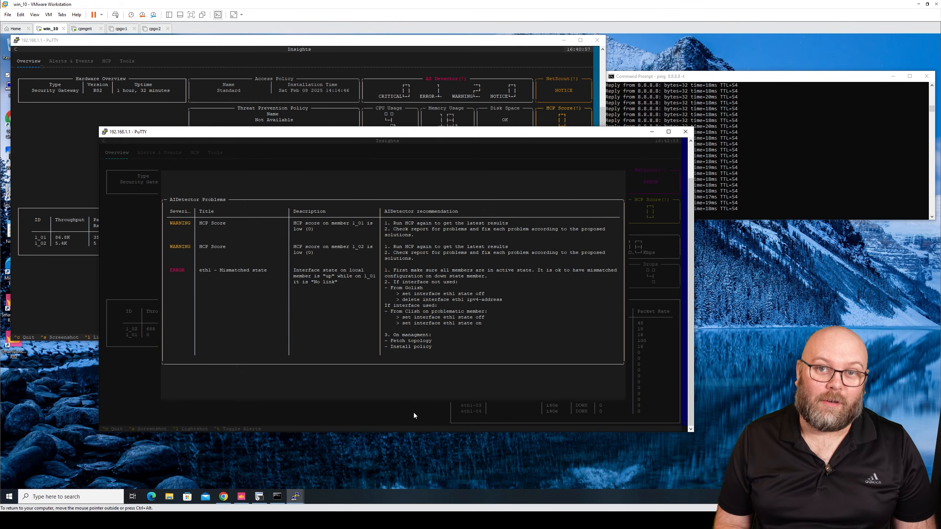
# Open the device and license information for central-s01-01 and expand the firewall error details.
pyautogui.click(241, 496)
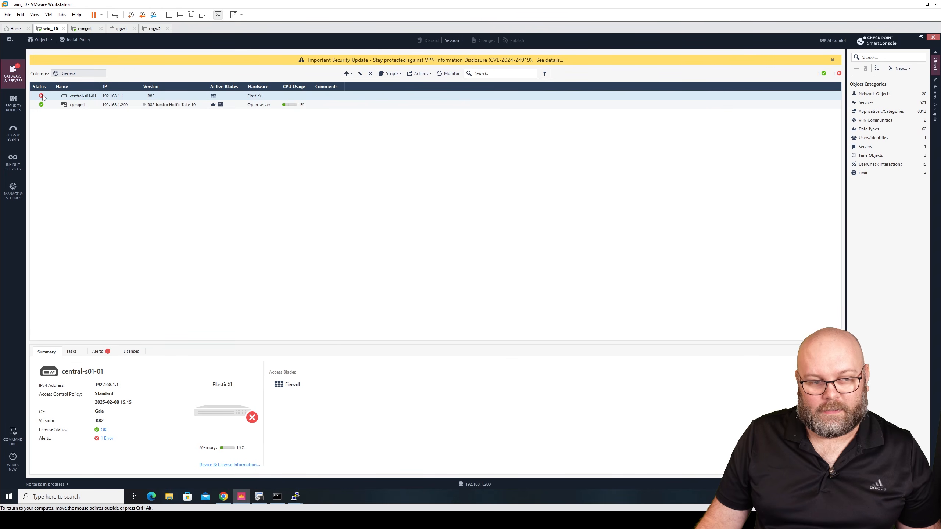
pyautogui.moveTo(43, 97)
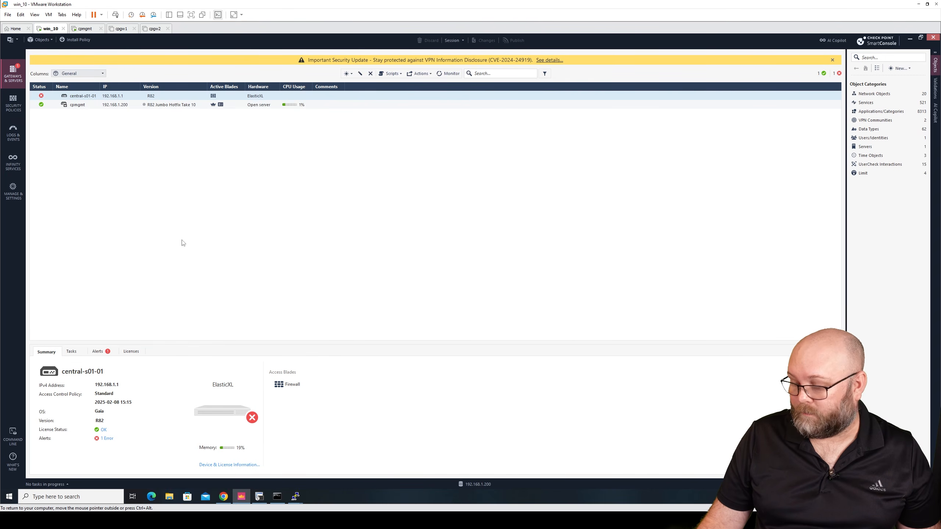
pyautogui.click(238, 465)
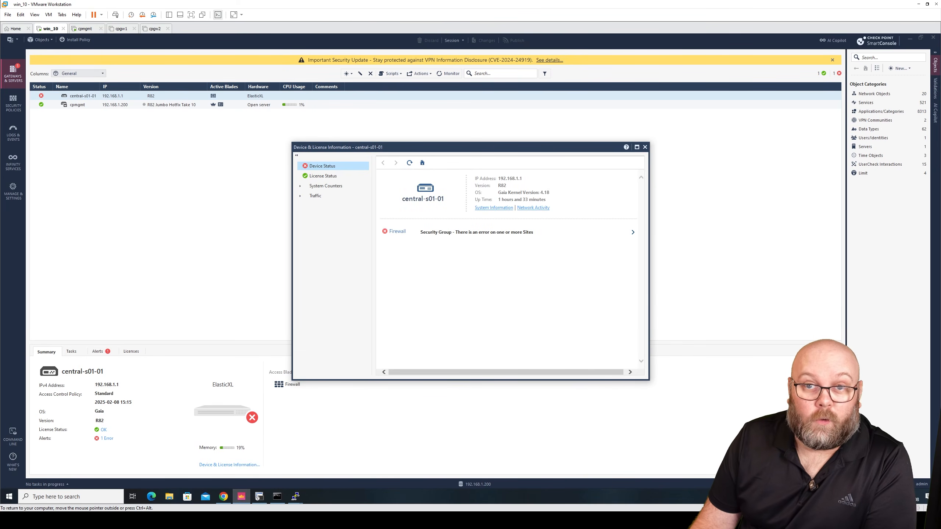
pyautogui.click(633, 232)
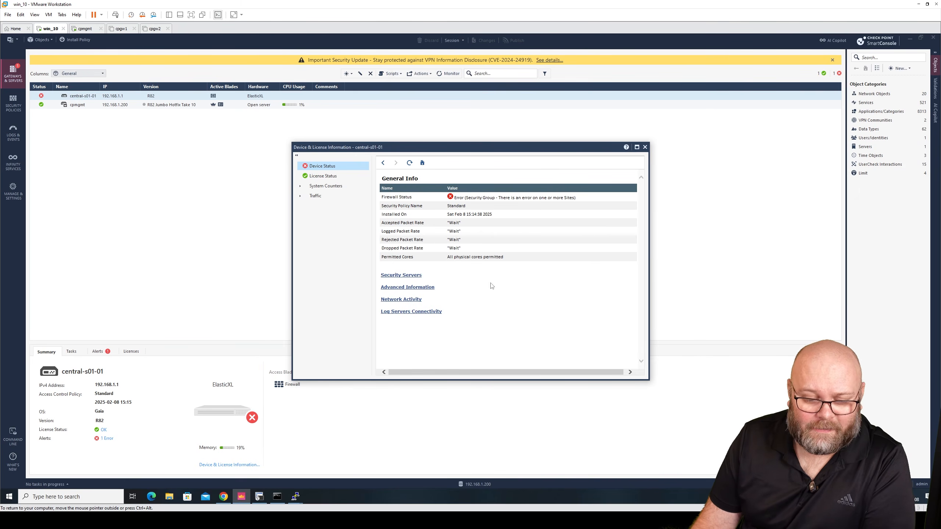
# Close the news tab in the browser and log in to the Gaia Portal as admin with the account password.
pyautogui.click(225, 497)
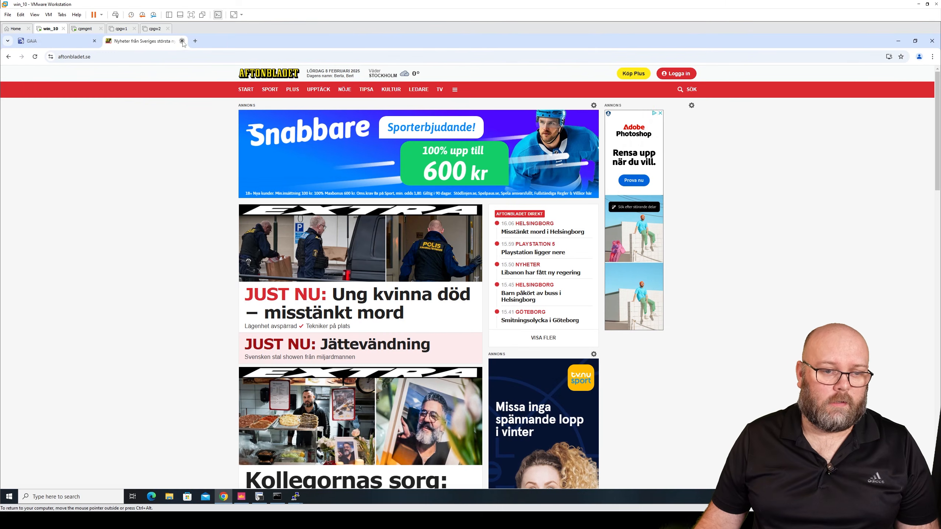
pyautogui.click(182, 41)
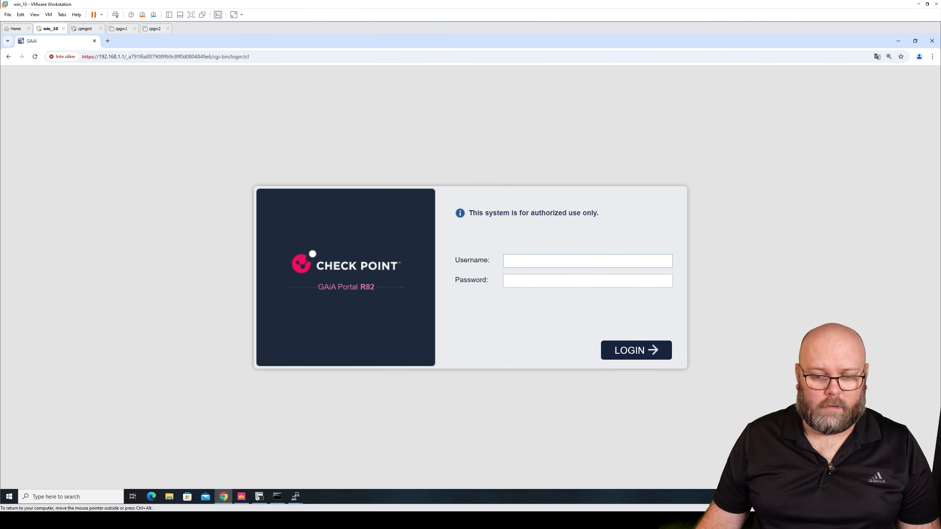
pyautogui.write('admin')
pyautogui.press('Tab')
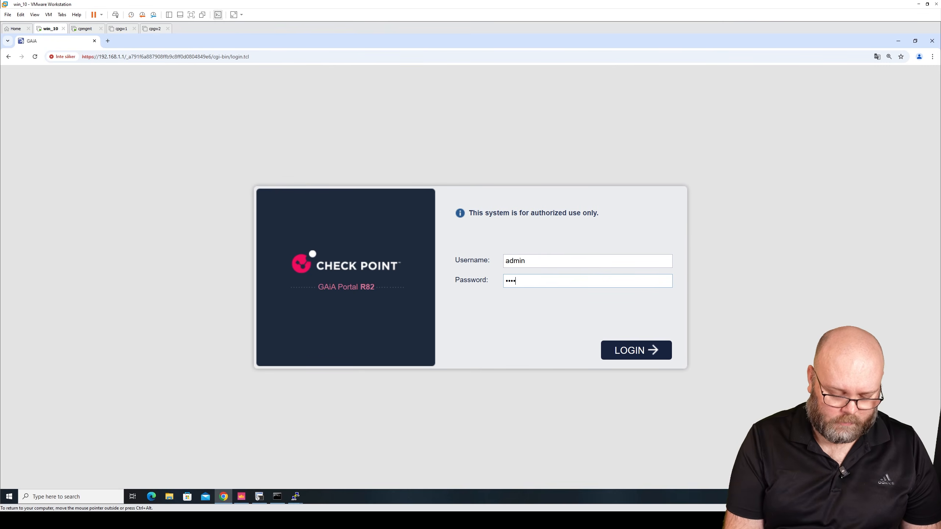
pyautogui.press('Return')
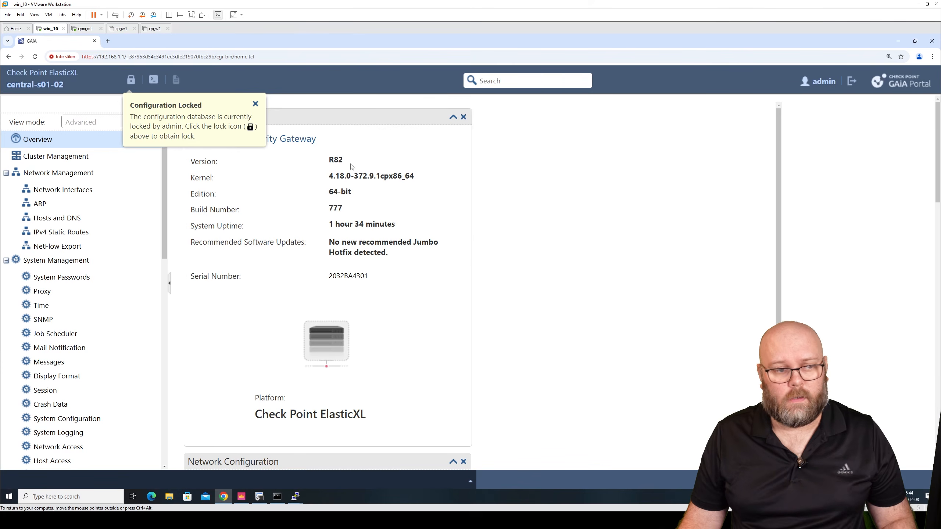
# Dismiss the configuration lock notice, review the member states under Cluster Management, and open Network Interfaces.
pyautogui.click(256, 104)
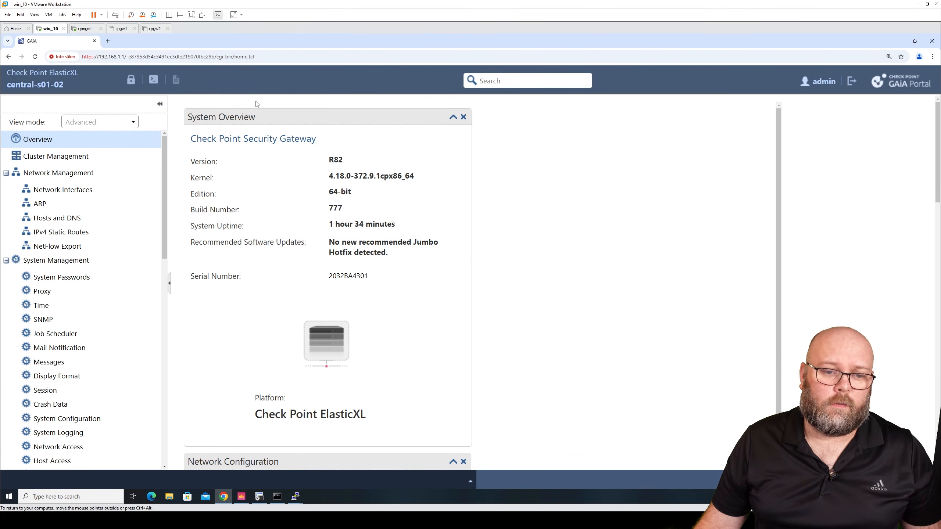
pyautogui.doubleClick(63, 85)
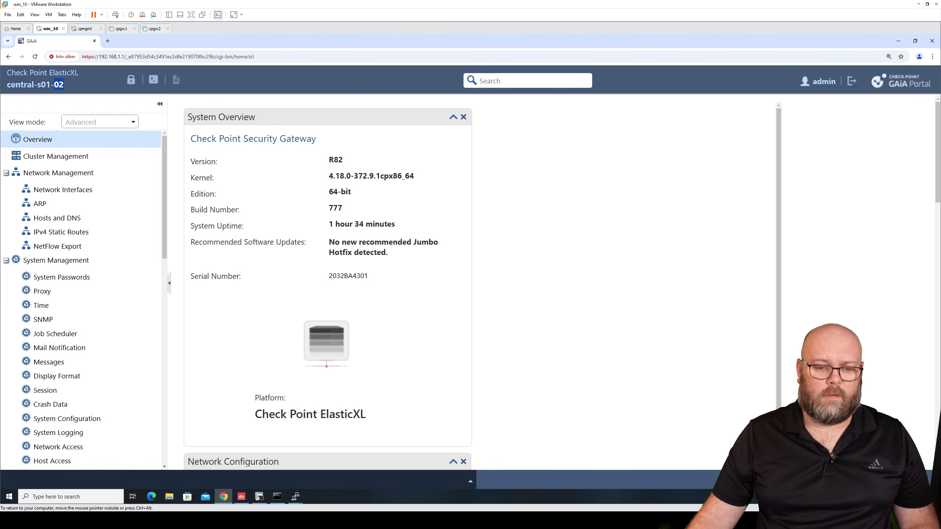
pyautogui.click(56, 156)
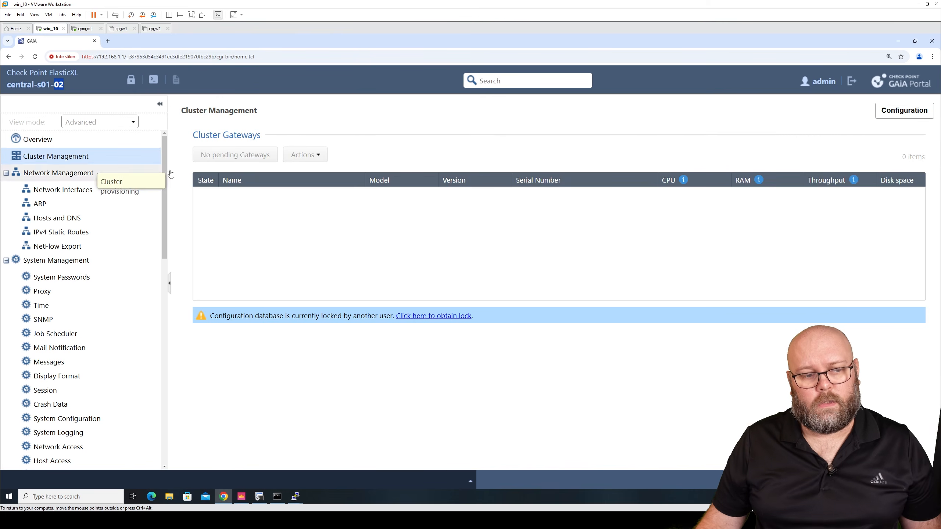
pyautogui.moveTo(478, 194)
pyautogui.moveTo(203, 198)
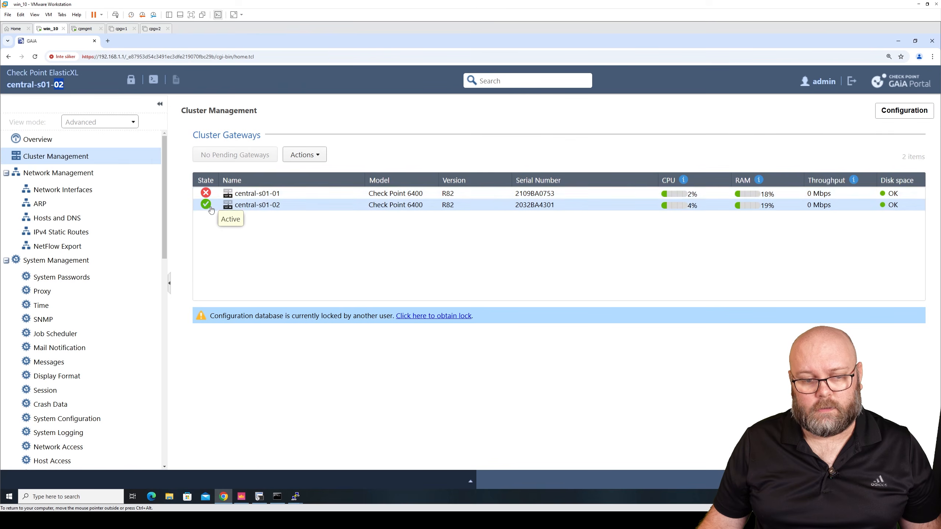
pyautogui.click(210, 194)
pyautogui.click(213, 205)
pyautogui.click(210, 194)
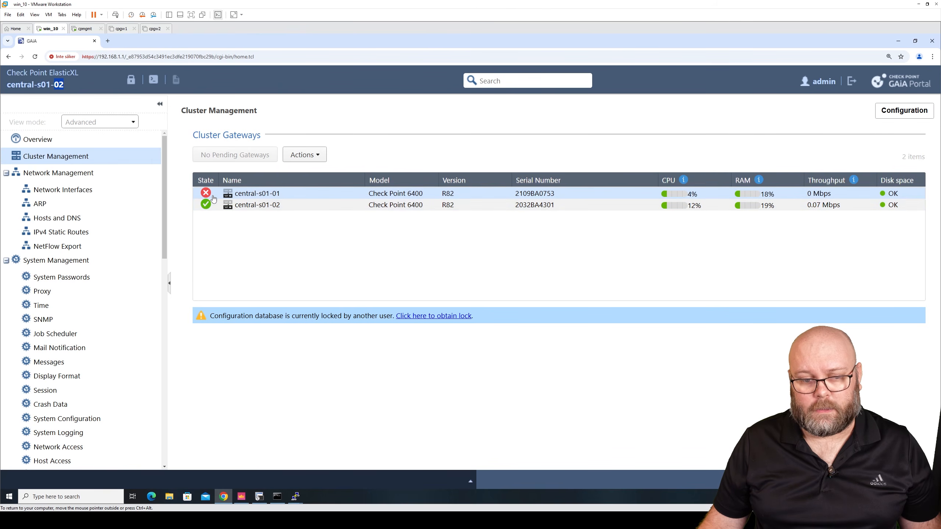
pyautogui.click(87, 193)
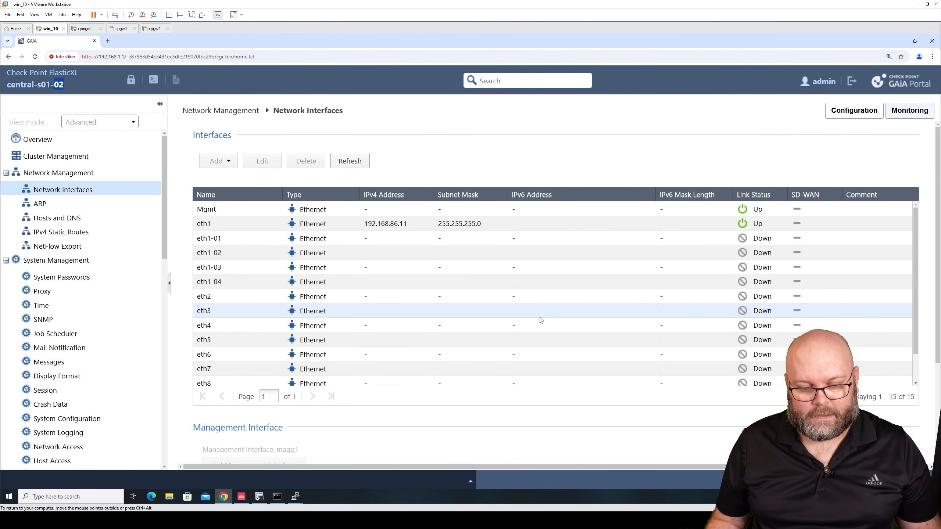
# Switch to the insights PuTTY session, close the AI Detector panel, and exit insights.
pyautogui.moveTo(296, 497)
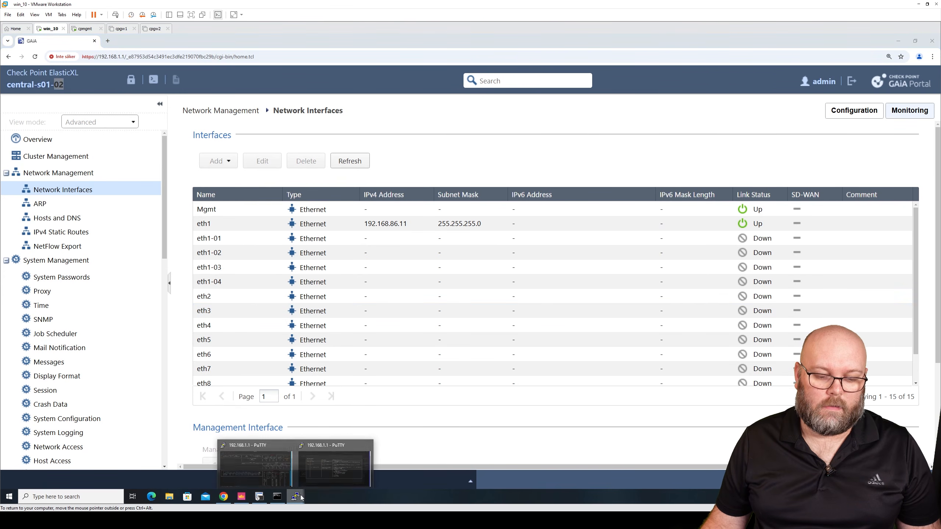
pyautogui.click(340, 460)
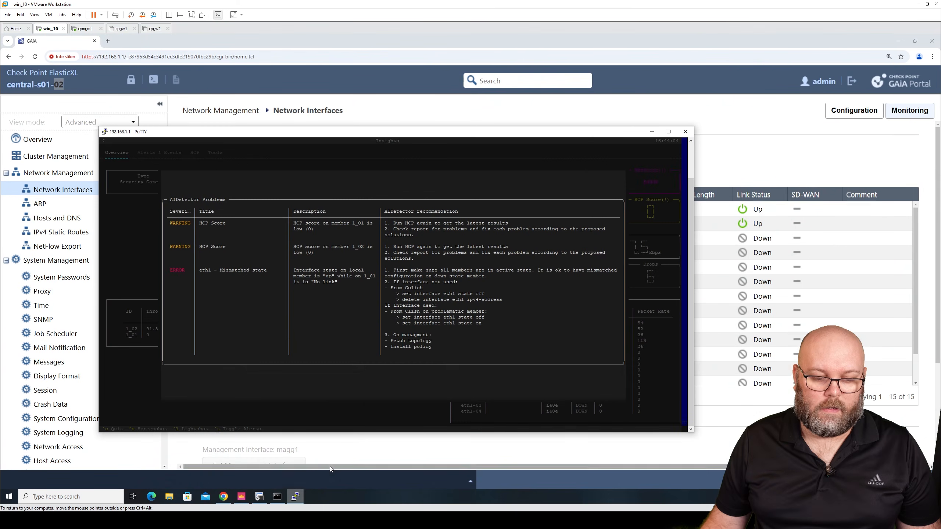
pyautogui.click(582, 162)
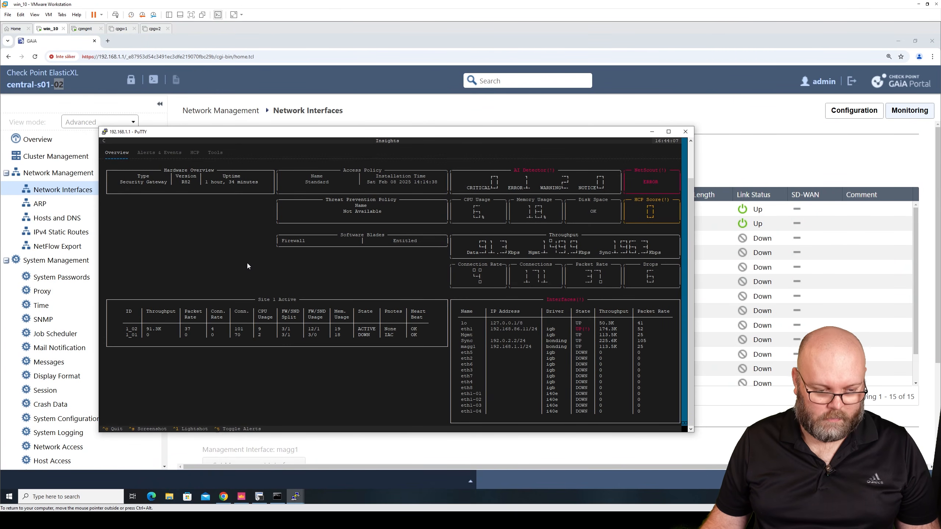
pyautogui.moveTo(560, 132); pyautogui.dragTo(577, 62)
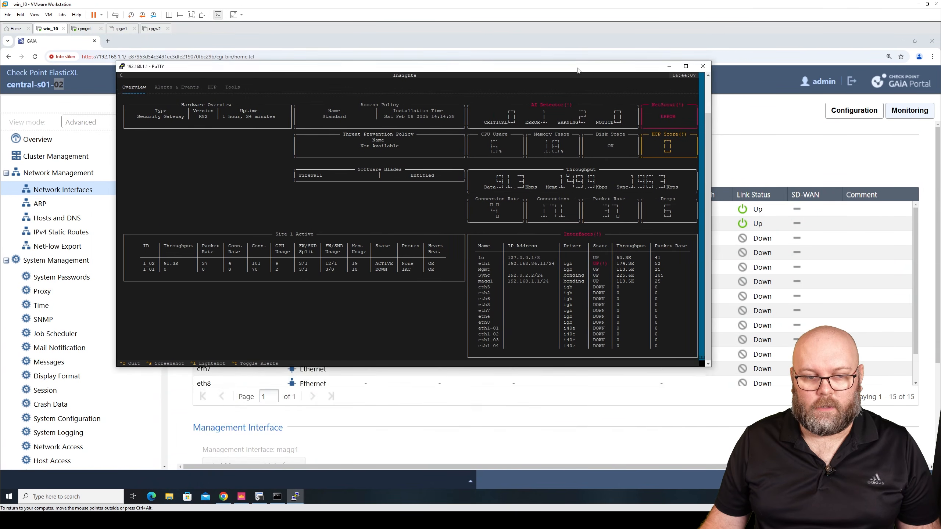
pyautogui.hotkey('ctrl', 'c')
pyautogui.press('Return')
pyautogui.press('Return')
pyautogui.press('Return')
pyautogui.press('Return')
pyautogui.press('Return')
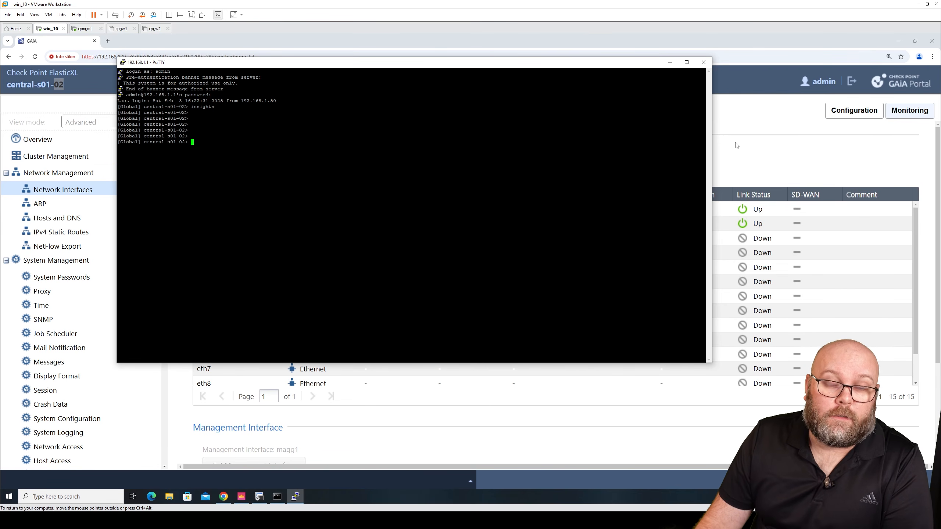
# Close the Device & License Information window in SmartConsole and review the gateway's alerts.
pyautogui.click(744, 154)
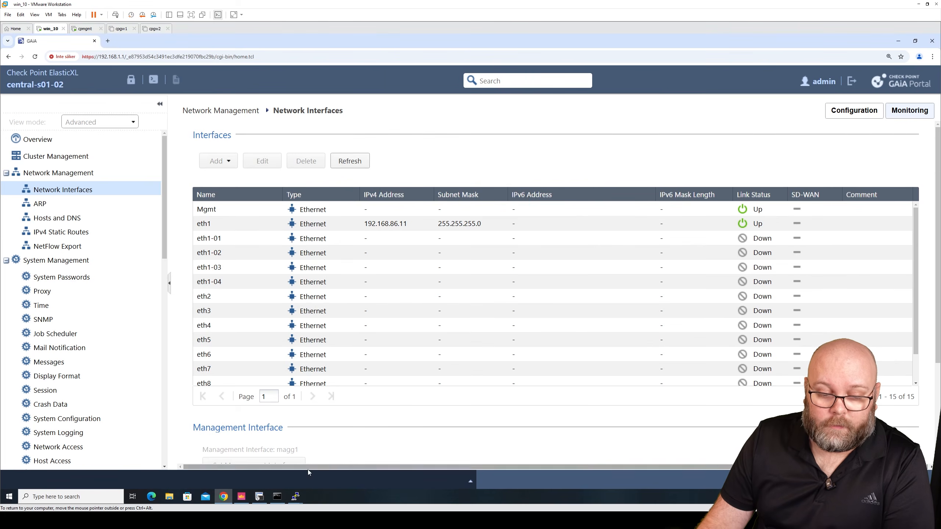
pyautogui.click(241, 497)
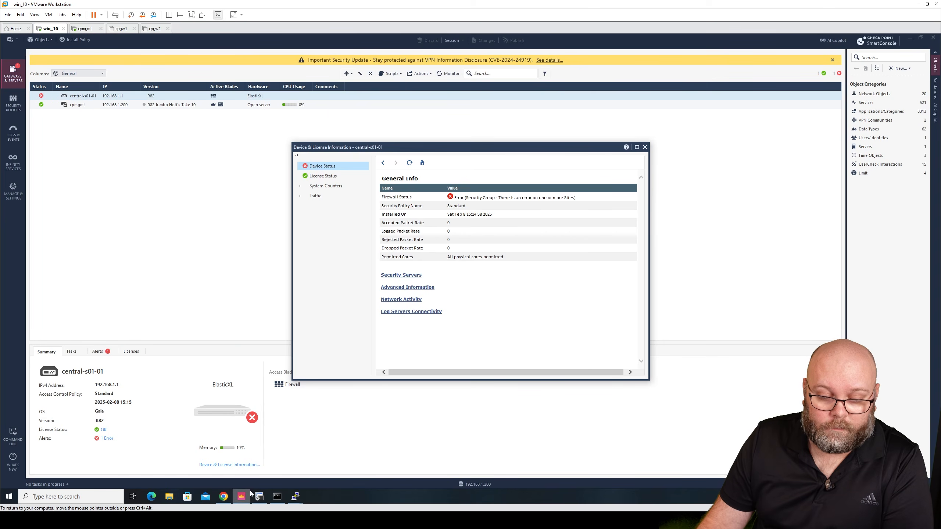
pyautogui.click(645, 147)
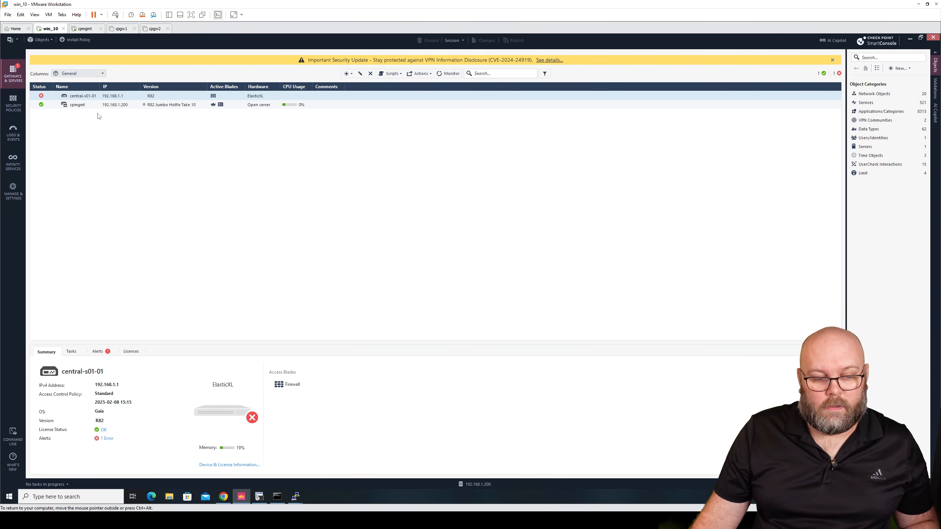
pyautogui.click(106, 355)
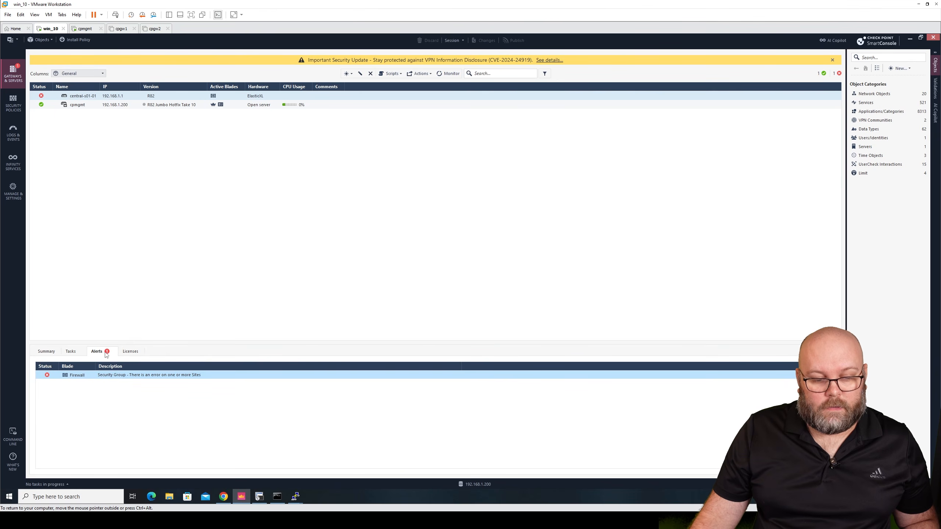
pyautogui.click(46, 351)
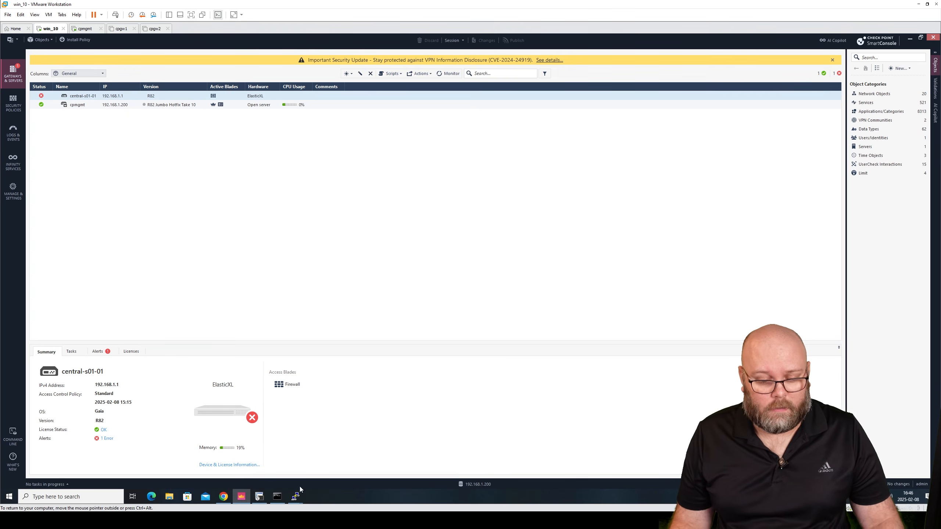
# Close the disconnected first gateway PuTTY session.
pyautogui.moveTo(302, 497)
pyautogui.click(284, 476)
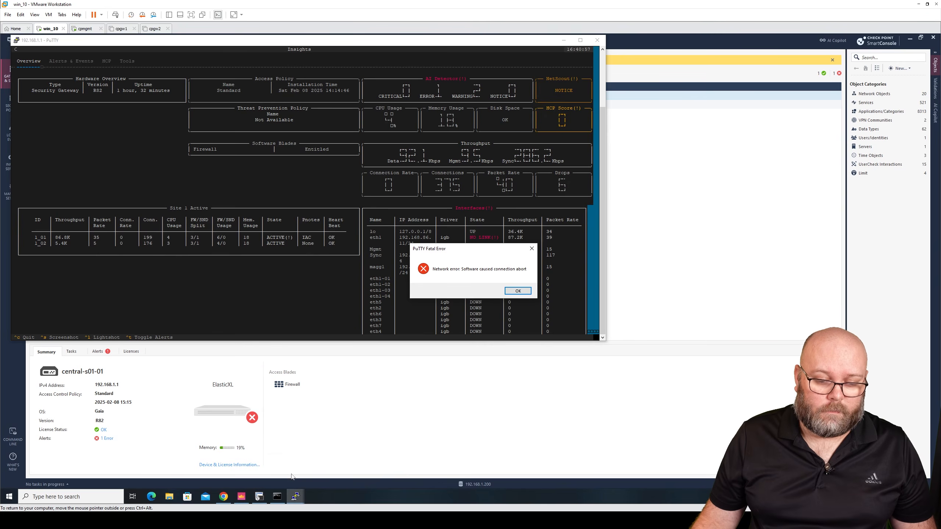
pyautogui.click(337, 465)
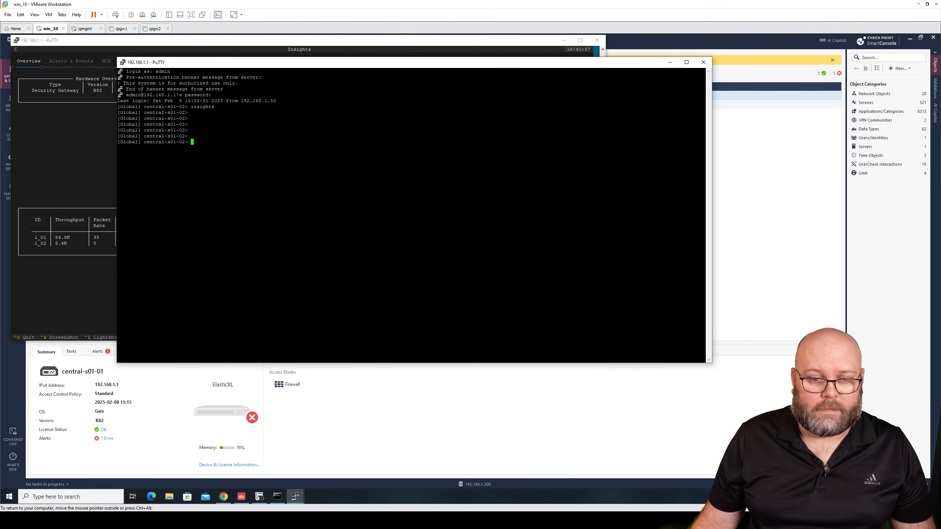
pyautogui.moveTo(409, 67); pyautogui.dragTo(507, 117)
pyautogui.click(593, 39)
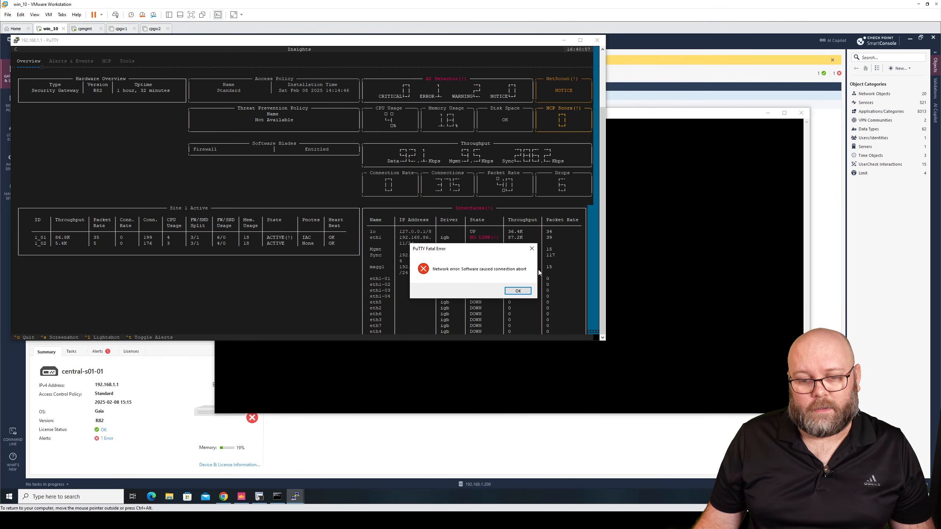
pyautogui.click(518, 291)
pyautogui.click(596, 41)
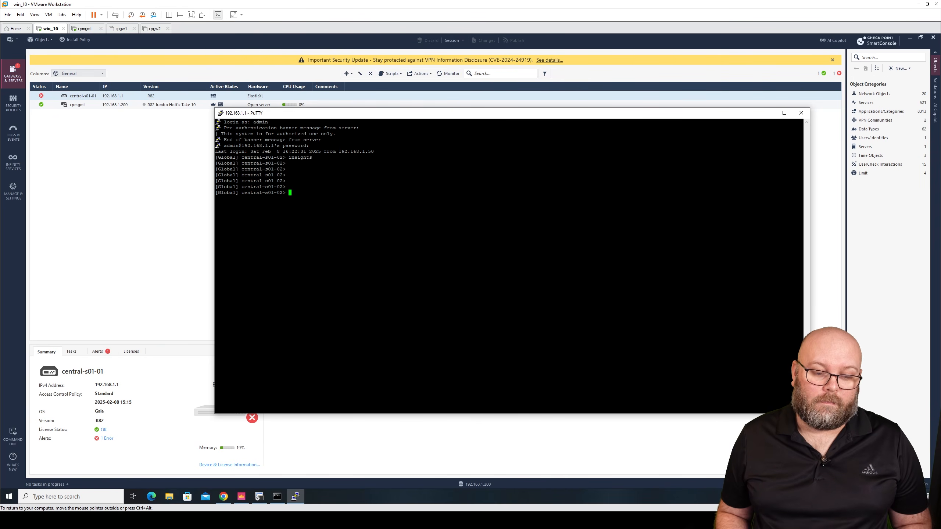
# Re-enable switch port Gi0/1 with no shutdown on the Cisco switch, then bring up the ping window.
pyautogui.click(195, 207)
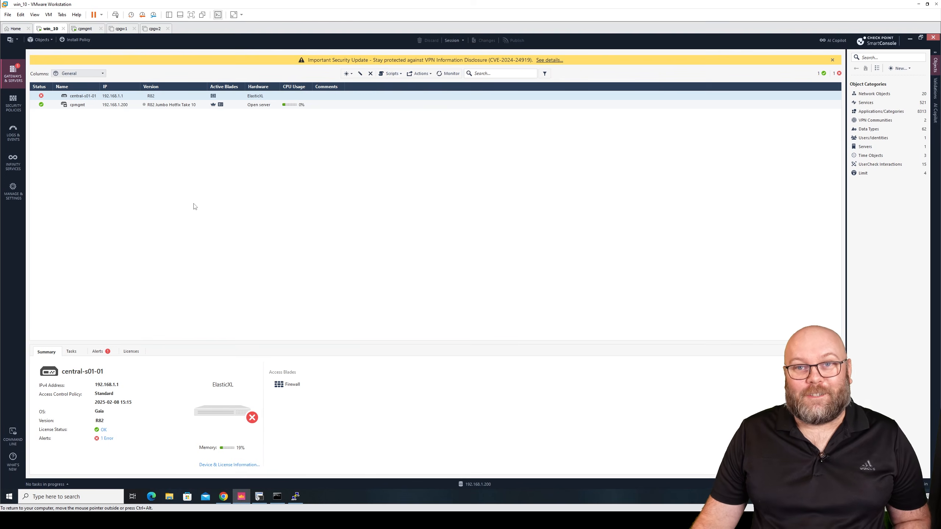
pyautogui.click(296, 496)
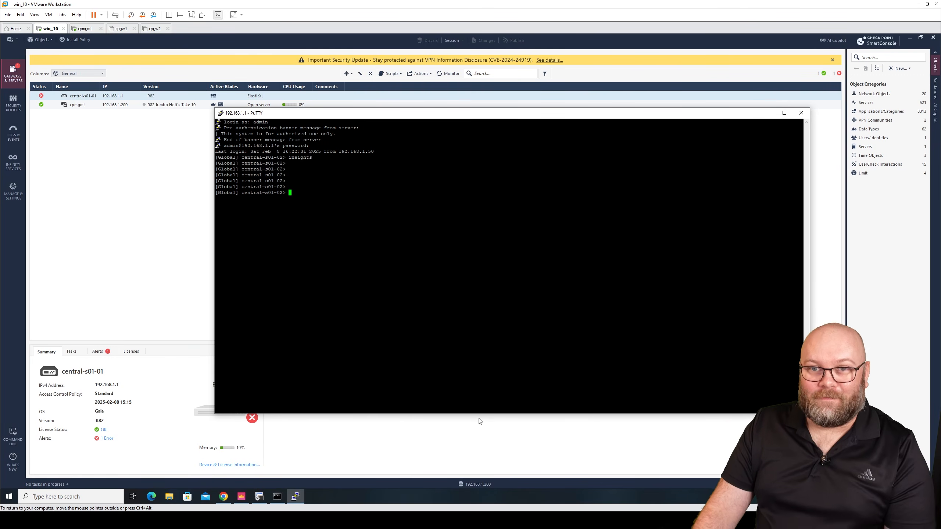
pyautogui.click(700, 520)
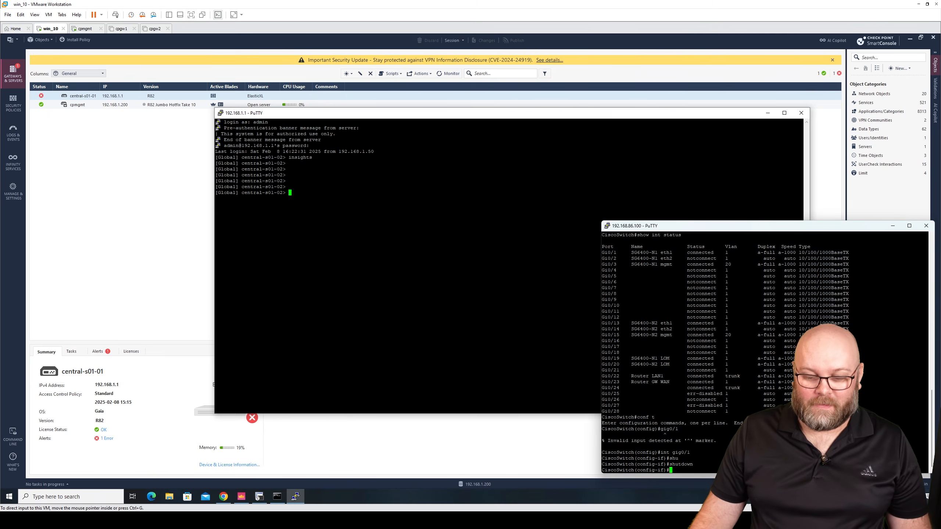
pyautogui.write('no shbu')
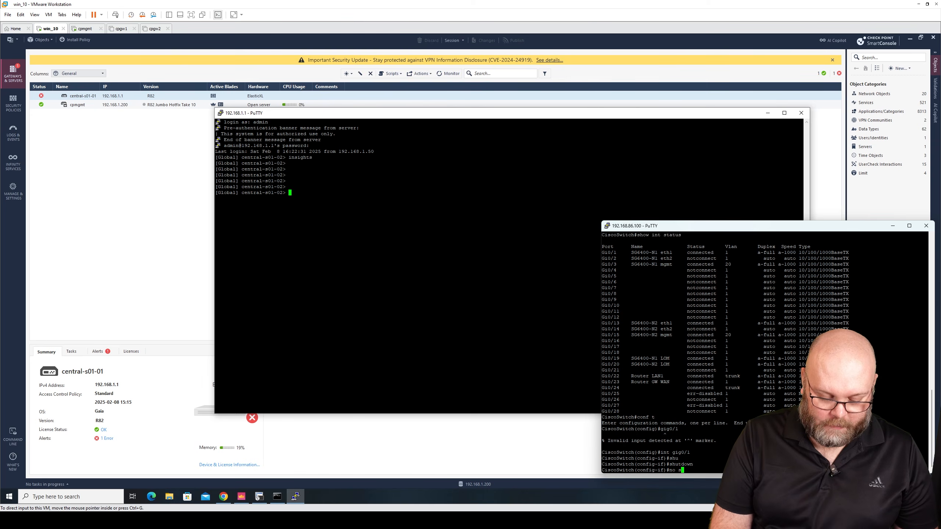
pyautogui.press('Tab')
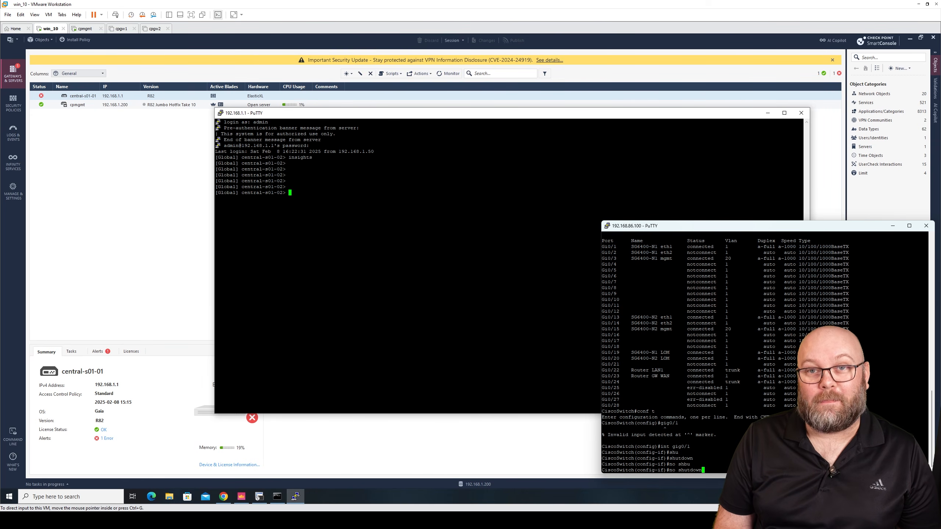
pyautogui.press('Return')
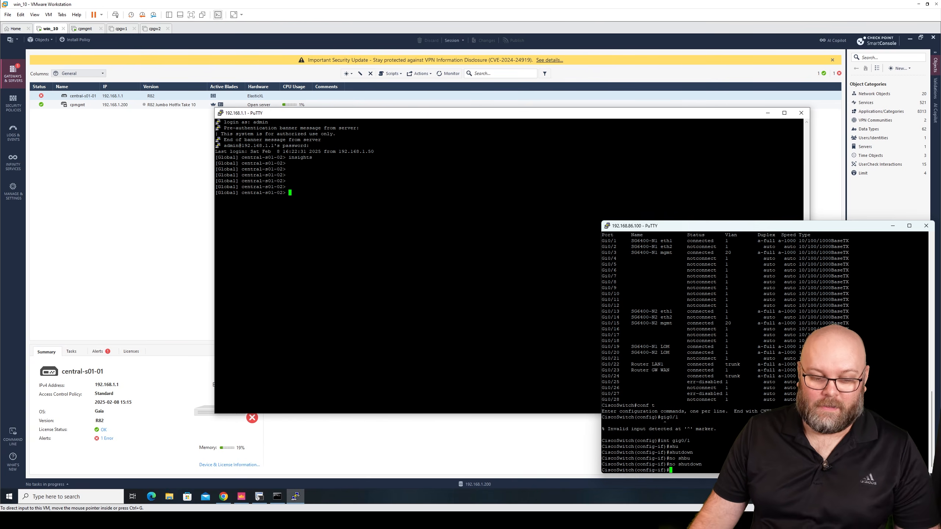
pyautogui.click(277, 497)
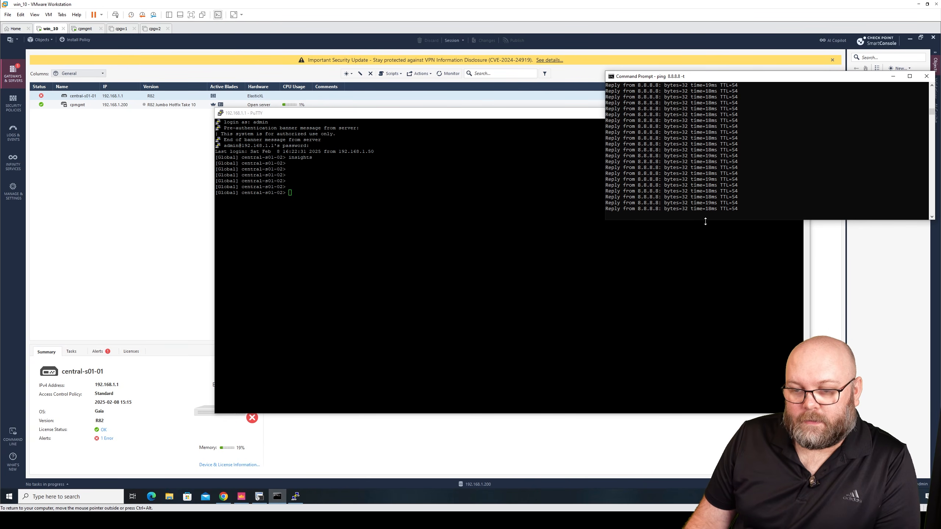
# Launch insights in the gateway PuTTY session and reposition its window to review the ElasticXL member status.
pyautogui.moveTo(705, 222); pyautogui.dragTo(720, 333)
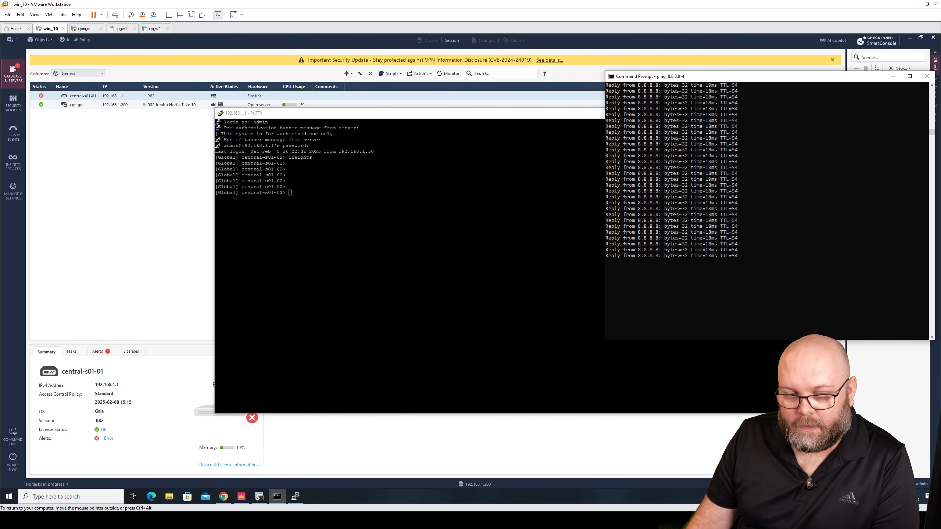
pyautogui.click(537, 241)
pyautogui.press('Return')
pyautogui.press('Return')
pyautogui.press('Return')
pyautogui.press('Return')
pyautogui.press('Return')
pyautogui.press('Return')
pyautogui.press('Return')
pyautogui.press('Return')
pyautogui.press('Return')
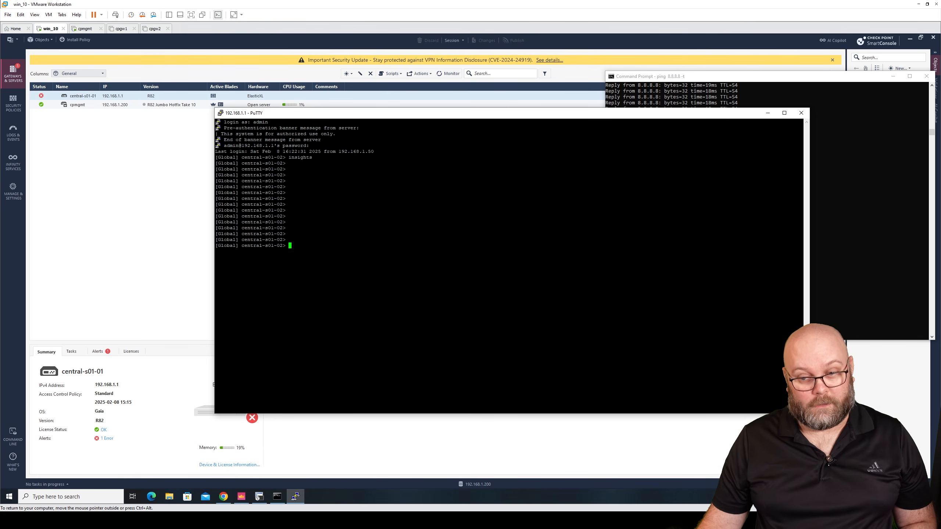
pyautogui.write('insight')
pyautogui.write('s')
pyautogui.press('Return')
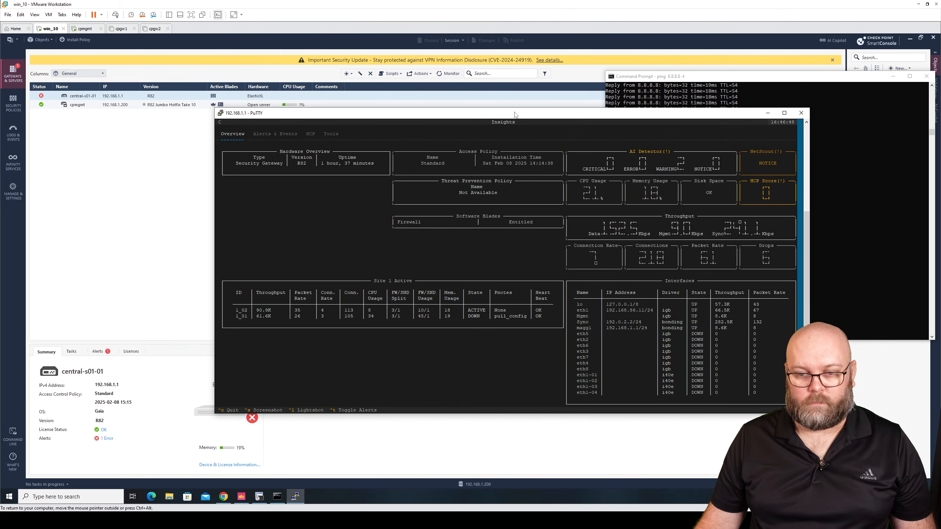
pyautogui.moveTo(515, 115); pyautogui.dragTo(341, 87)
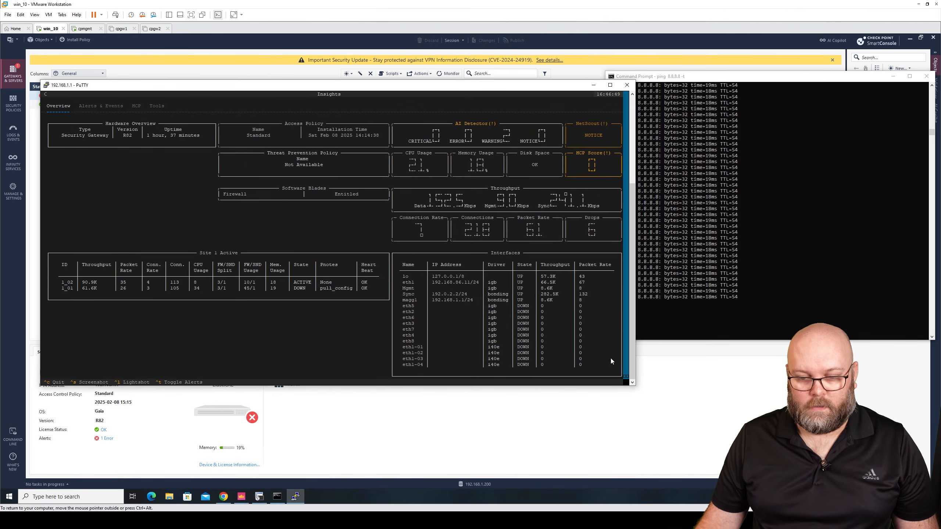
pyautogui.moveTo(636, 386); pyautogui.dragTo(657, 432)
pyautogui.click(776, 285)
pyautogui.click(593, 318)
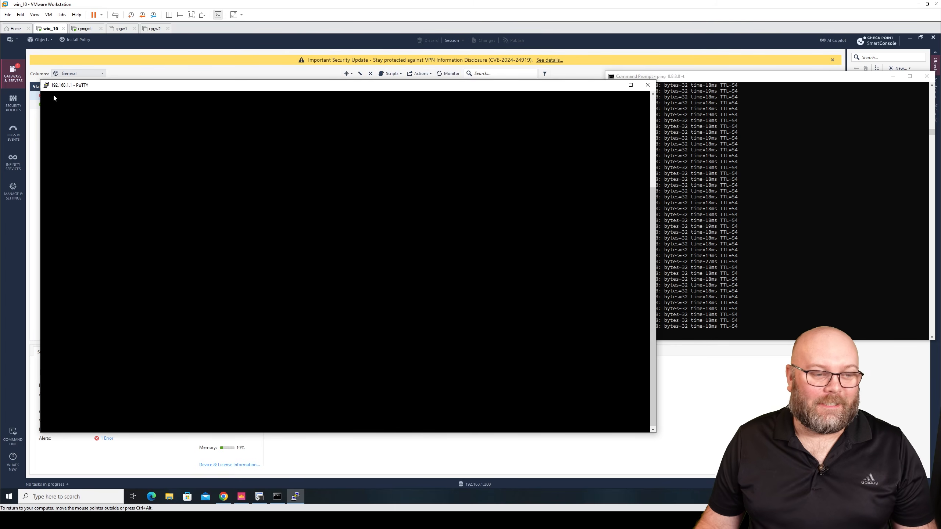
# Duplicate the PuTTY session to the gateway and run insights in the new session.
pyautogui.click(46, 85)
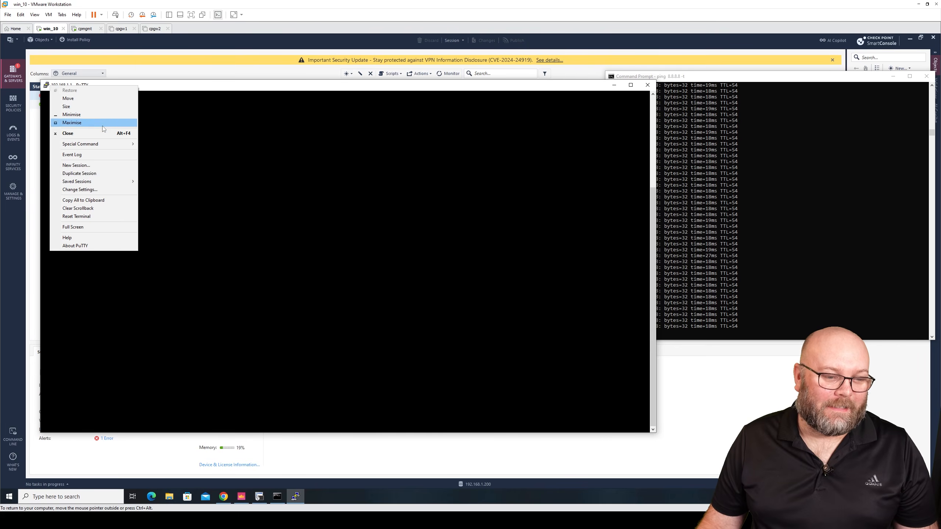
pyautogui.click(108, 173)
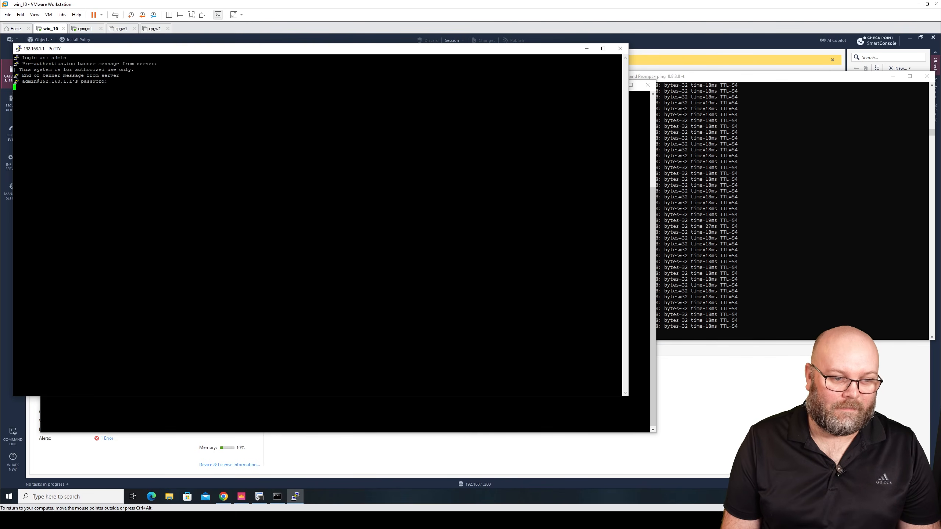
pyautogui.moveTo(64, 99); pyautogui.dragTo(84, 99)
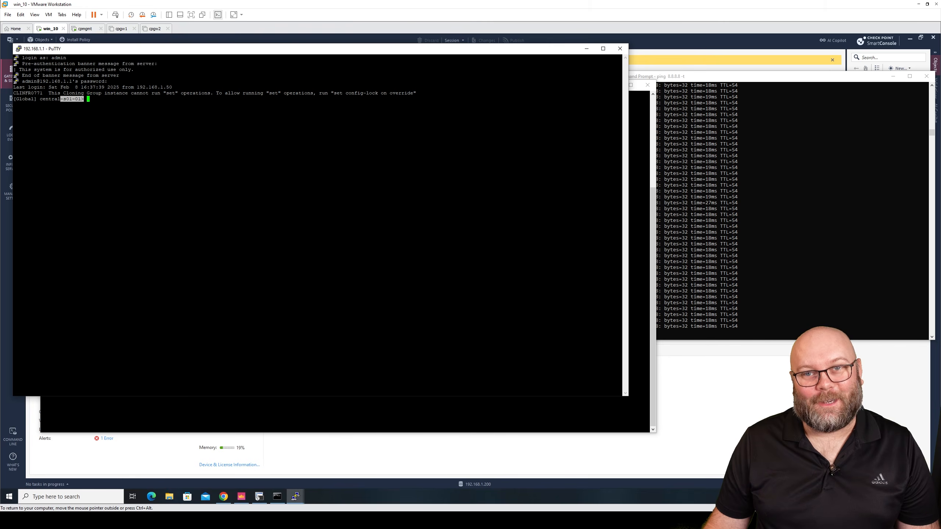
pyautogui.click(86, 99)
pyautogui.write('insights')
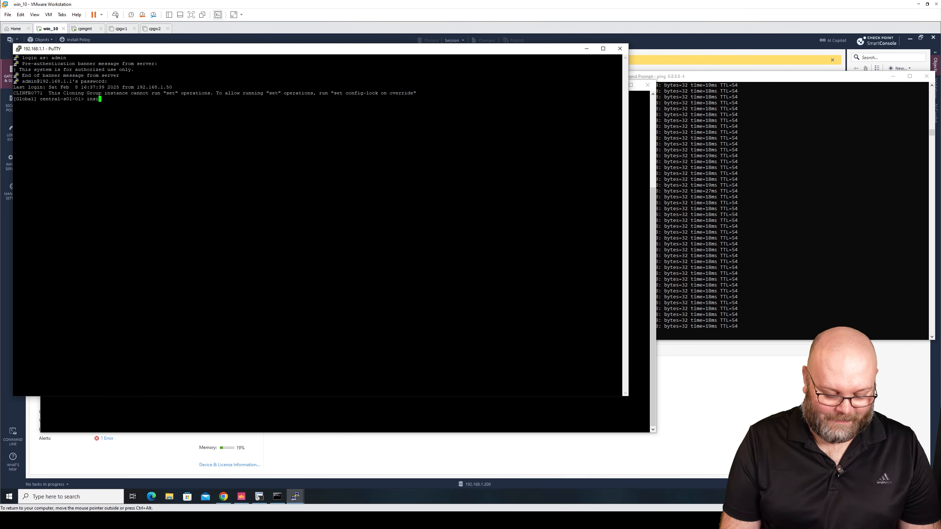
pyautogui.press('Return')
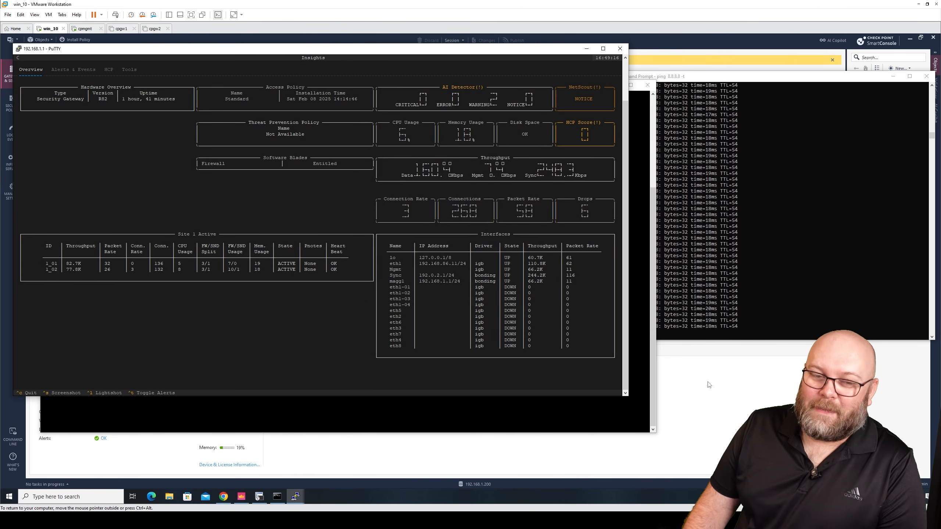
# Return to SmartConsole and select the cpmgmt and central-s01-01 objects to review their status summaries.
pyautogui.click(704, 406)
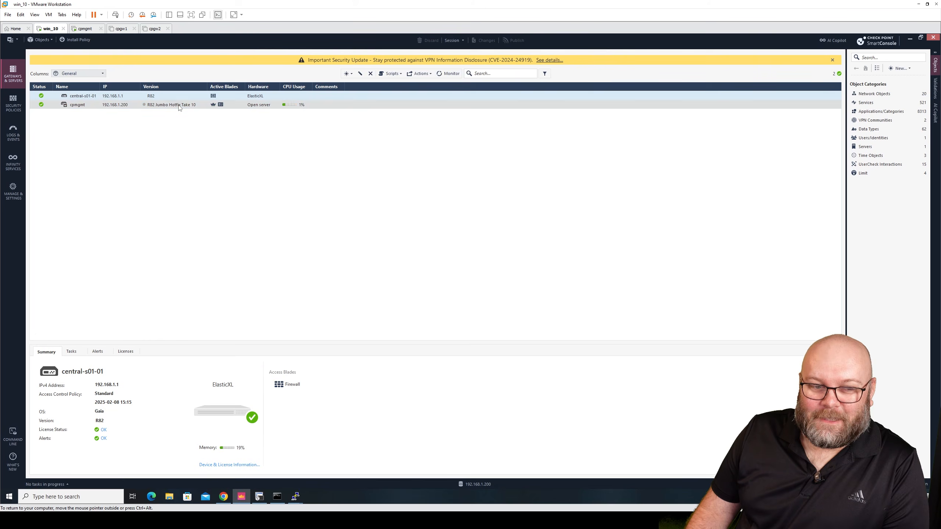
pyautogui.click(159, 107)
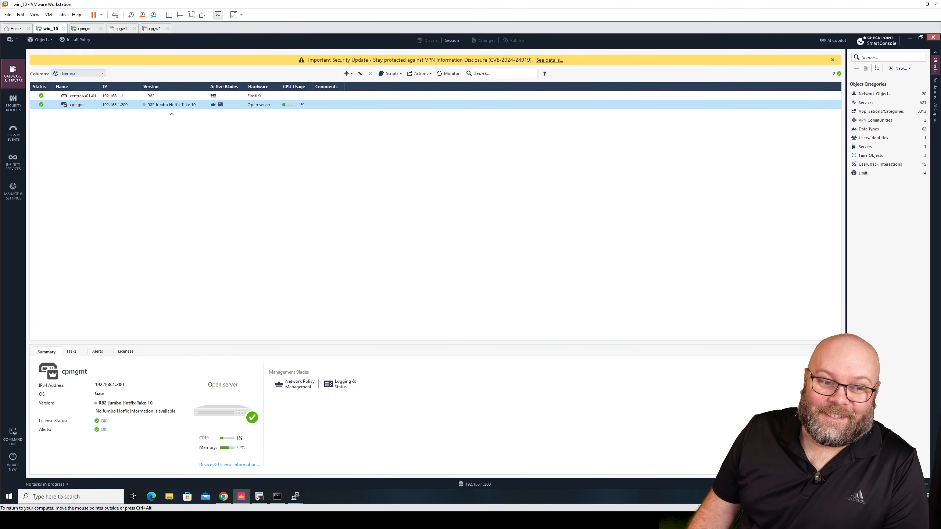
pyautogui.click(173, 96)
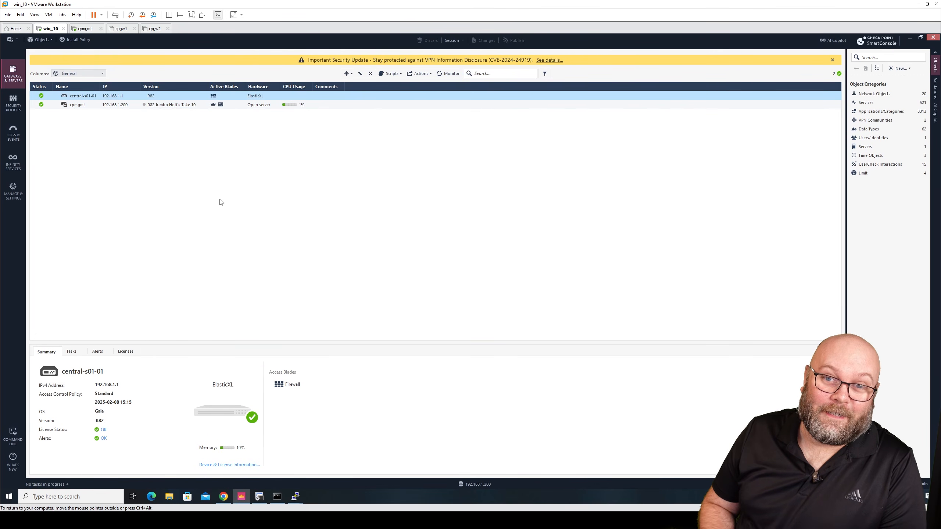